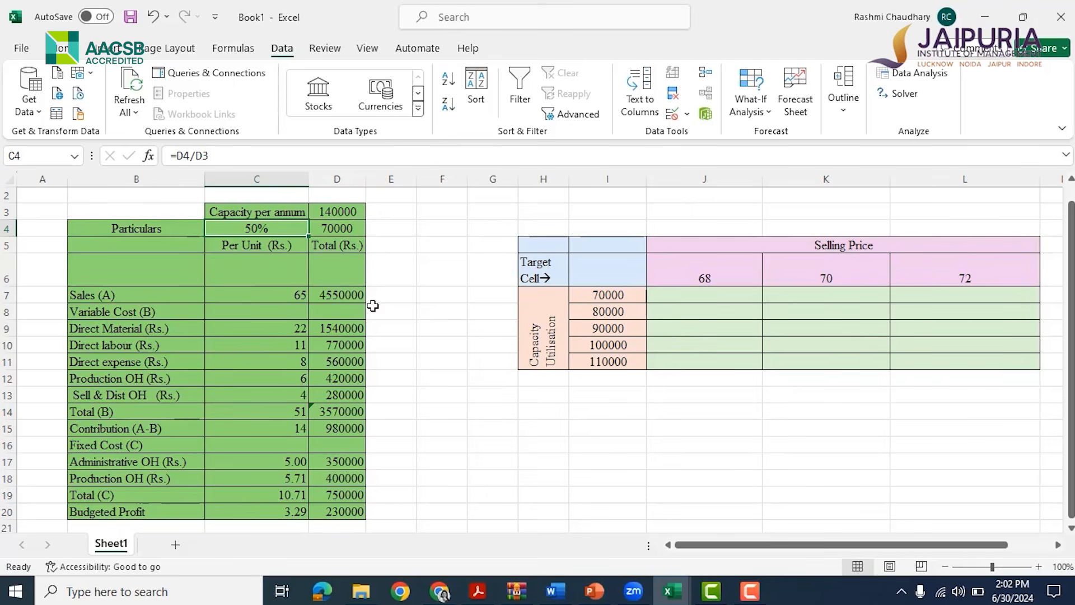
Inspect the formulas behind the sales and variable cost total cells in the per-unit and total columns
click(246, 297)
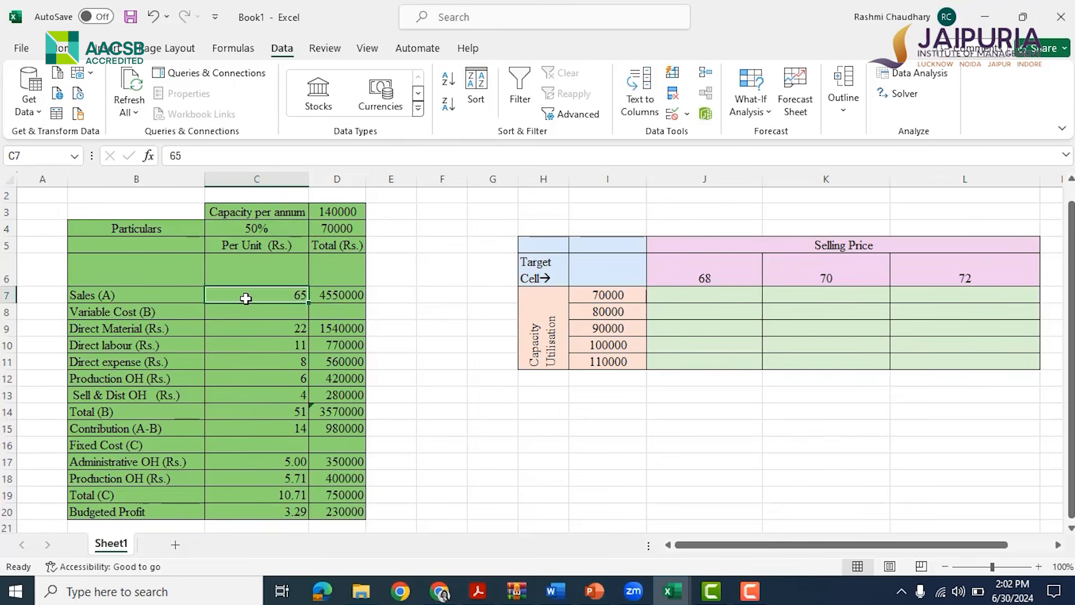
click(340, 292)
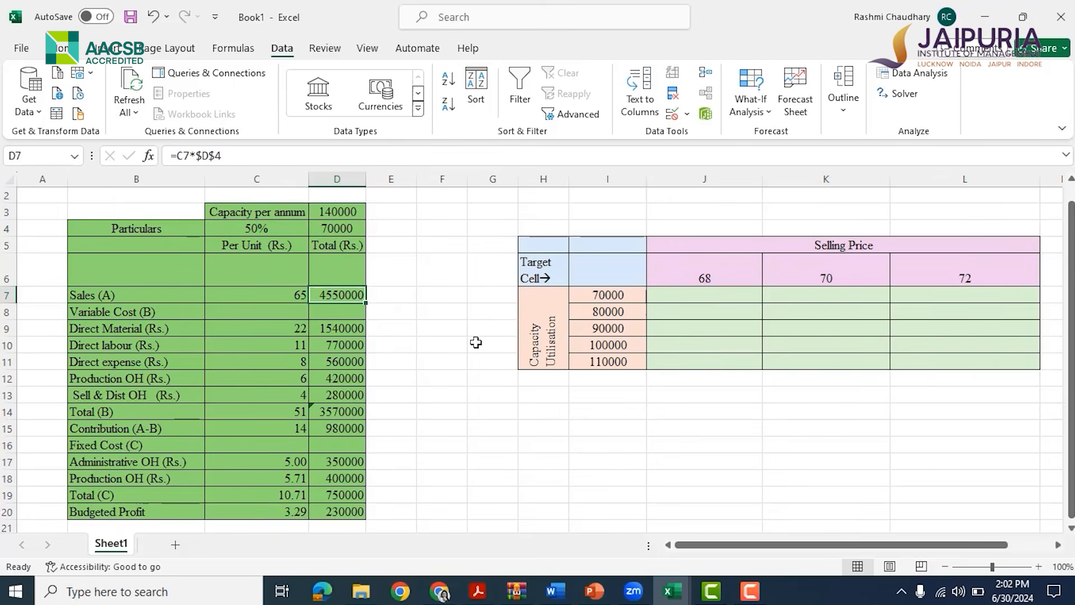
key(F2)
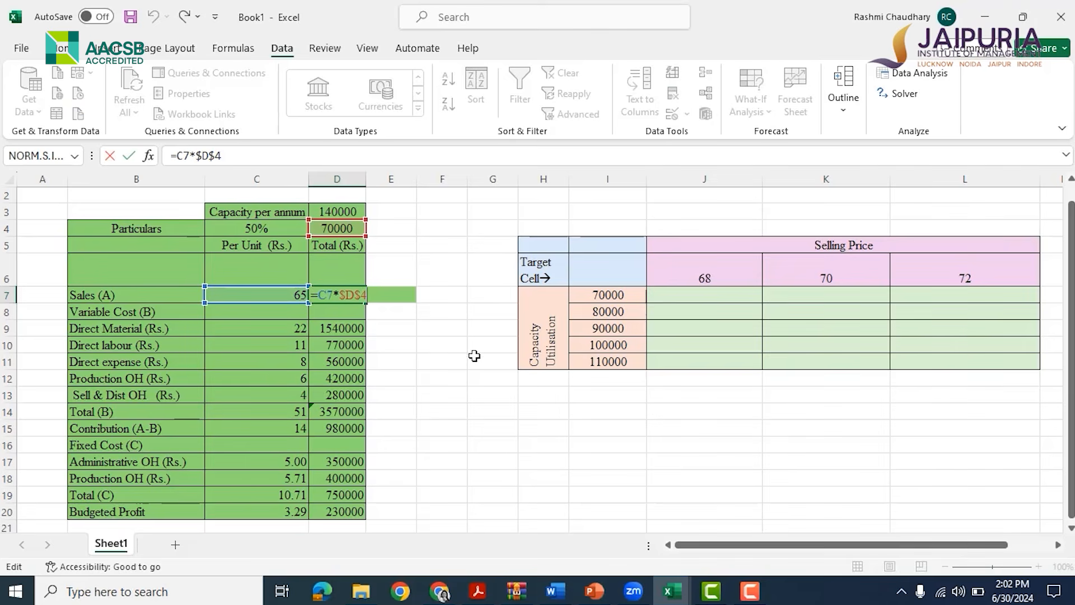
key(Escape)
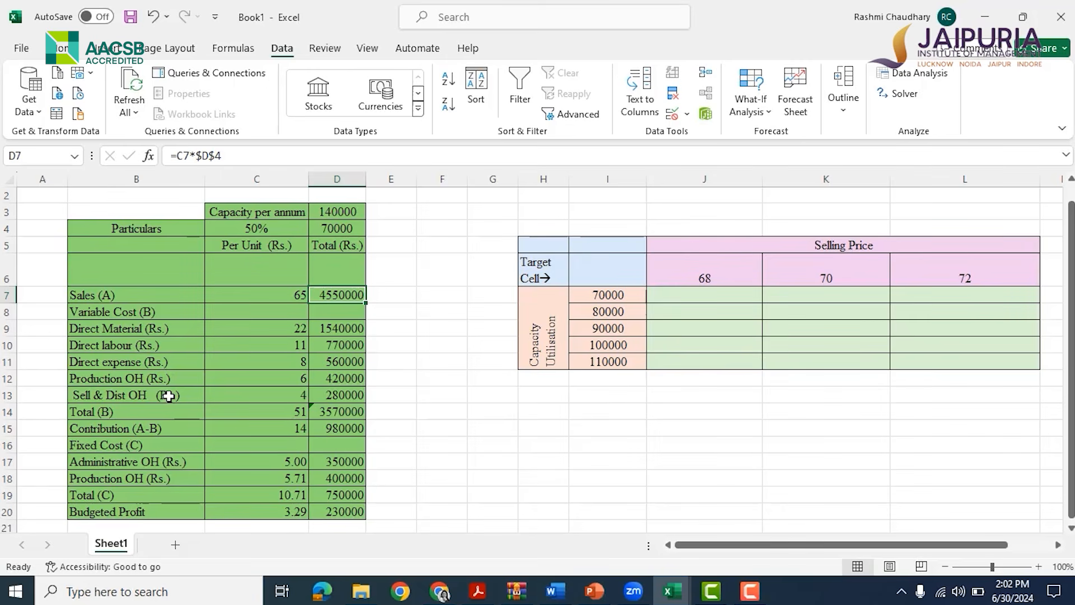
click(351, 409)
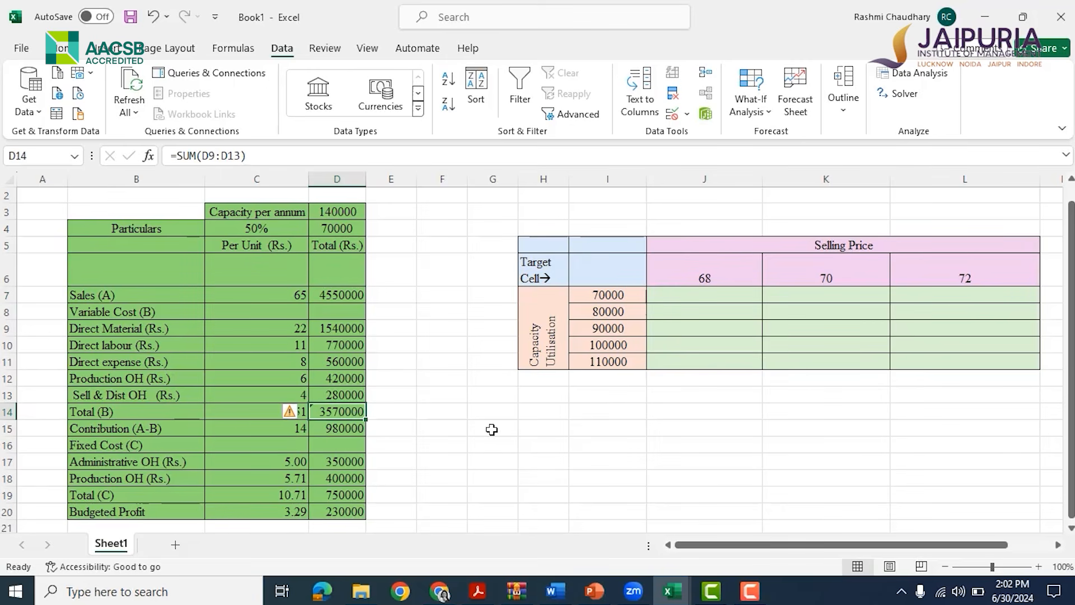
key(F2)
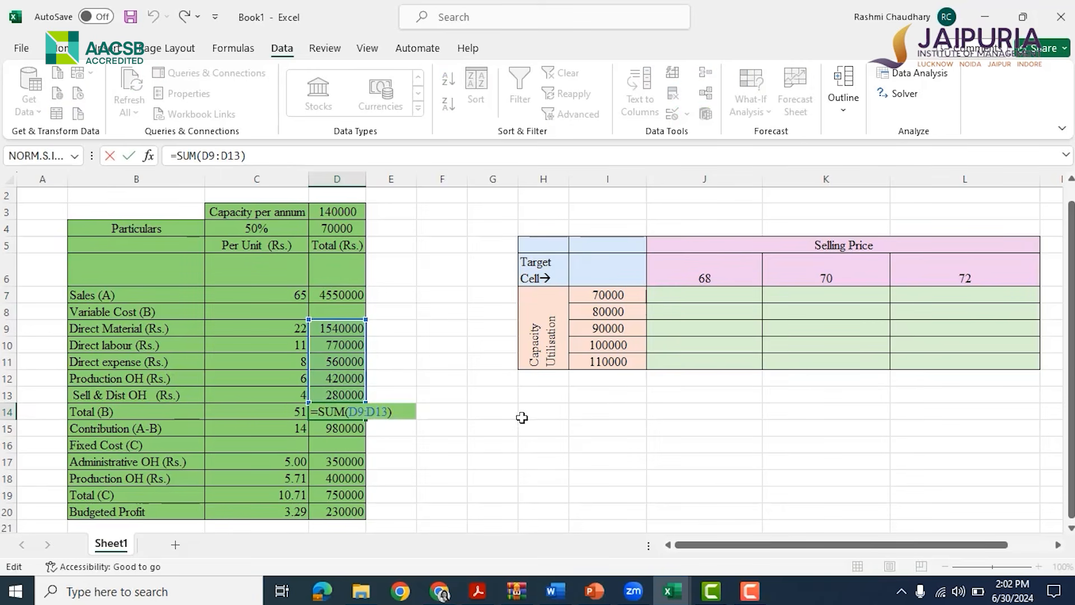
key(Escape)
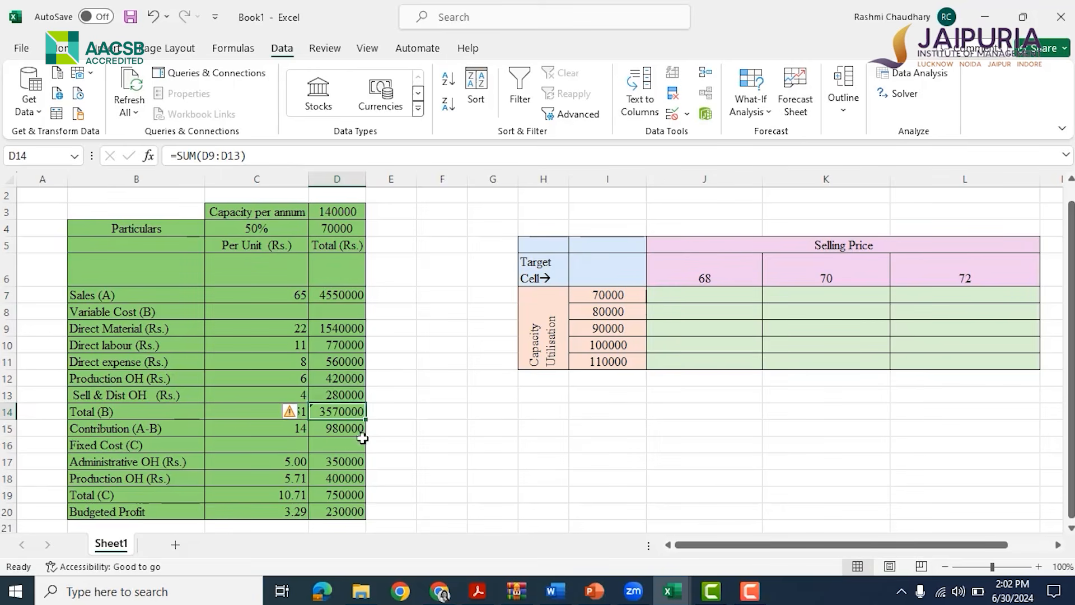
click(216, 402)
click(235, 412)
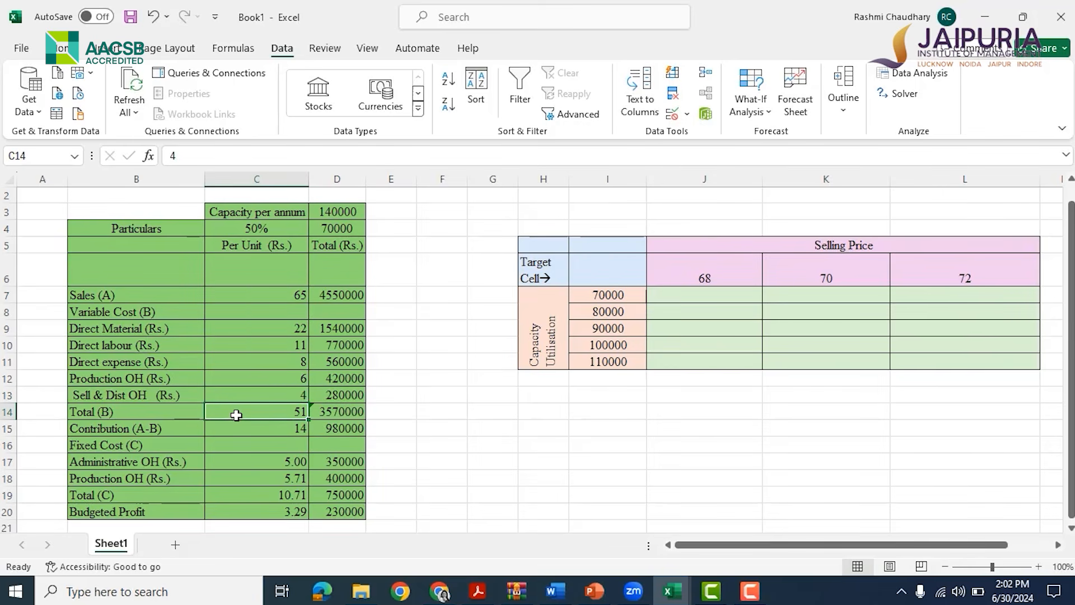
key(F2)
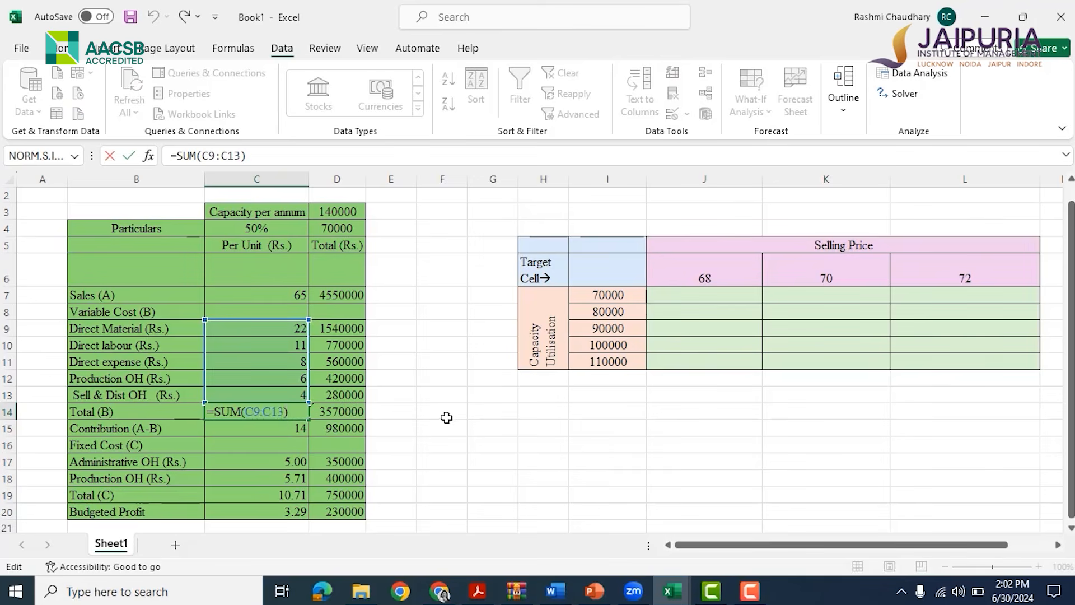
key(ctrl+Return)
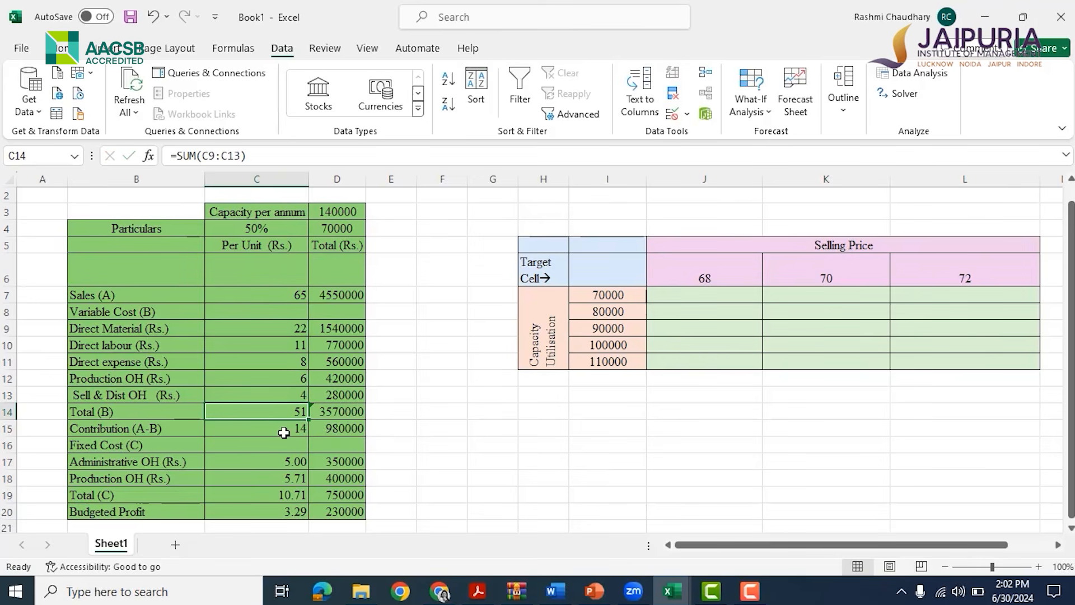
Inspect the formulas for contribution and budgeted profit in both the per-unit and total columns
click(274, 426)
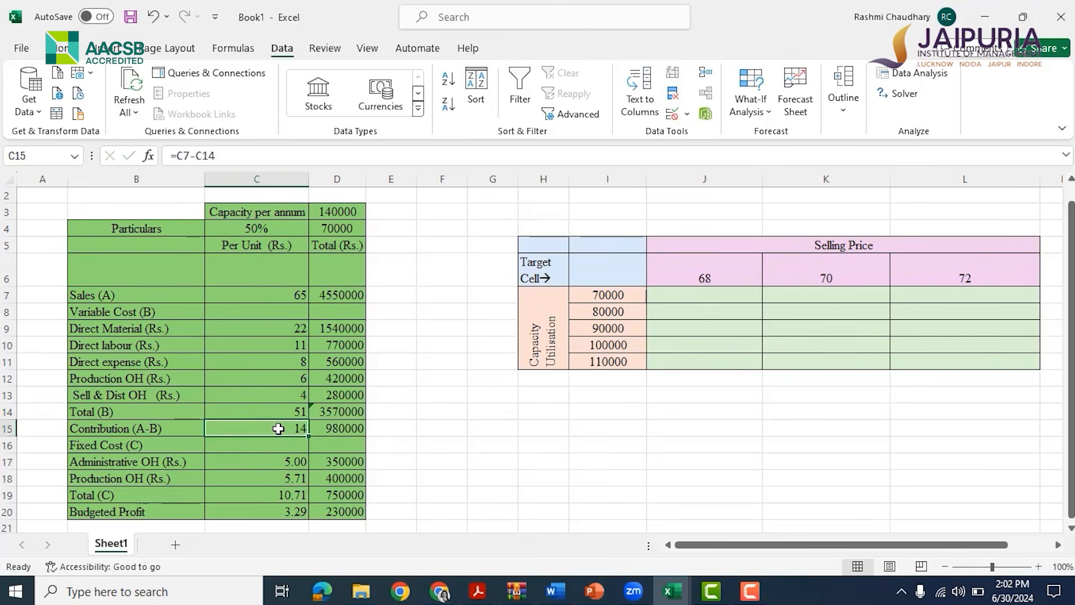
key(F2)
key(ctrl+Return)
click(335, 431)
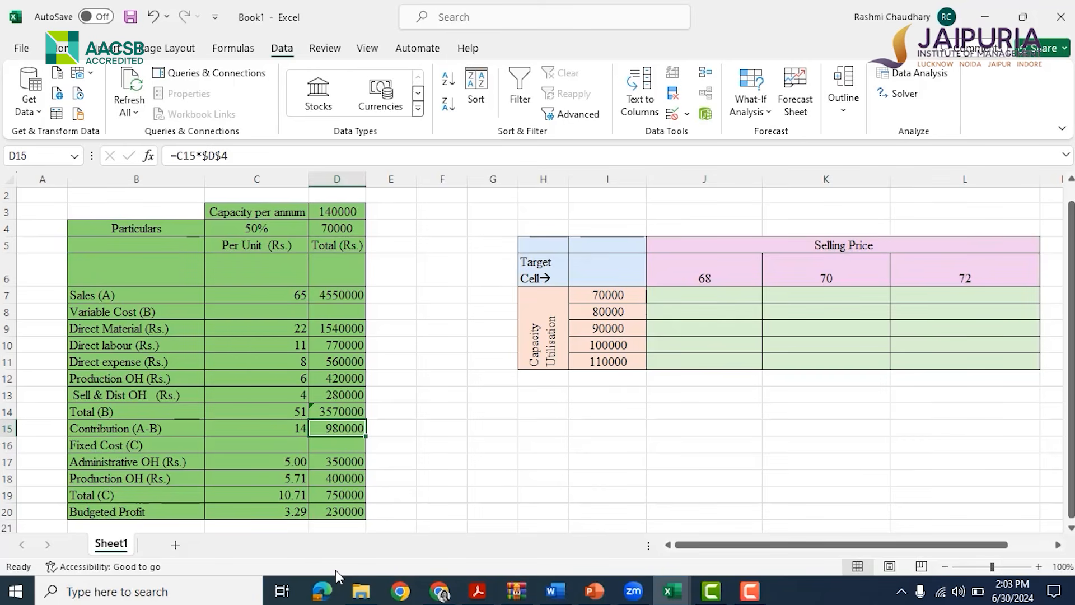
click(333, 511)
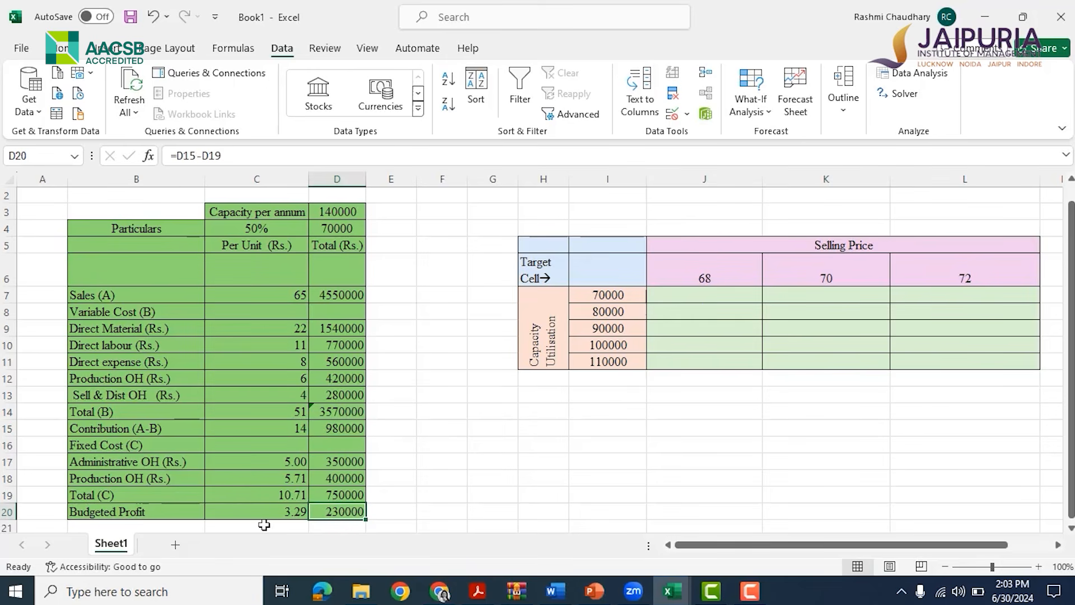
click(241, 510)
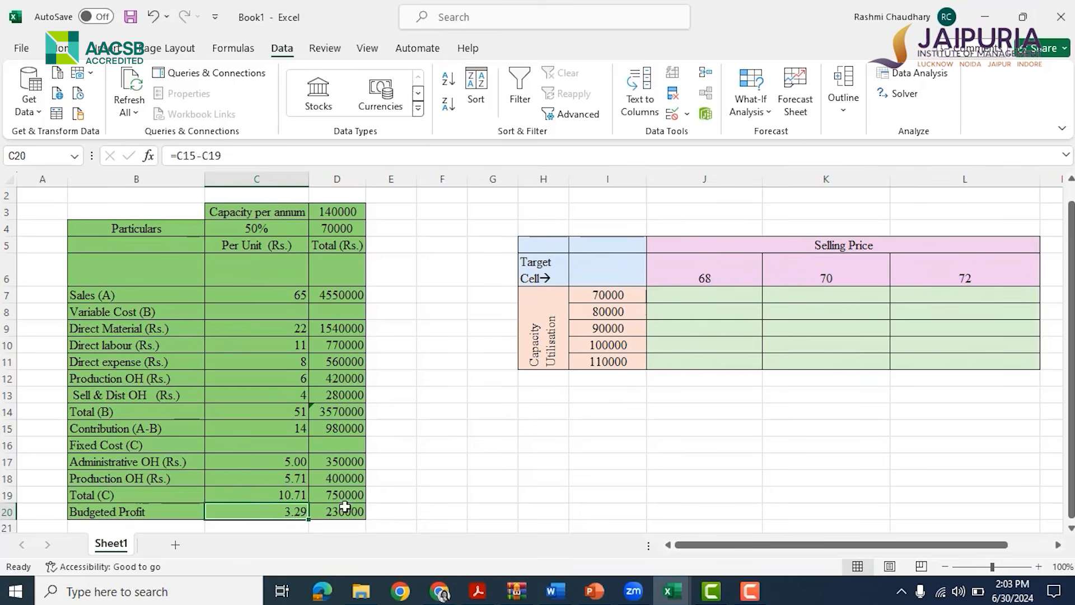
Use Goal Seek to make the total budgeted profit D20 reach 426000 by changing the capacity units in D4
click(751, 94)
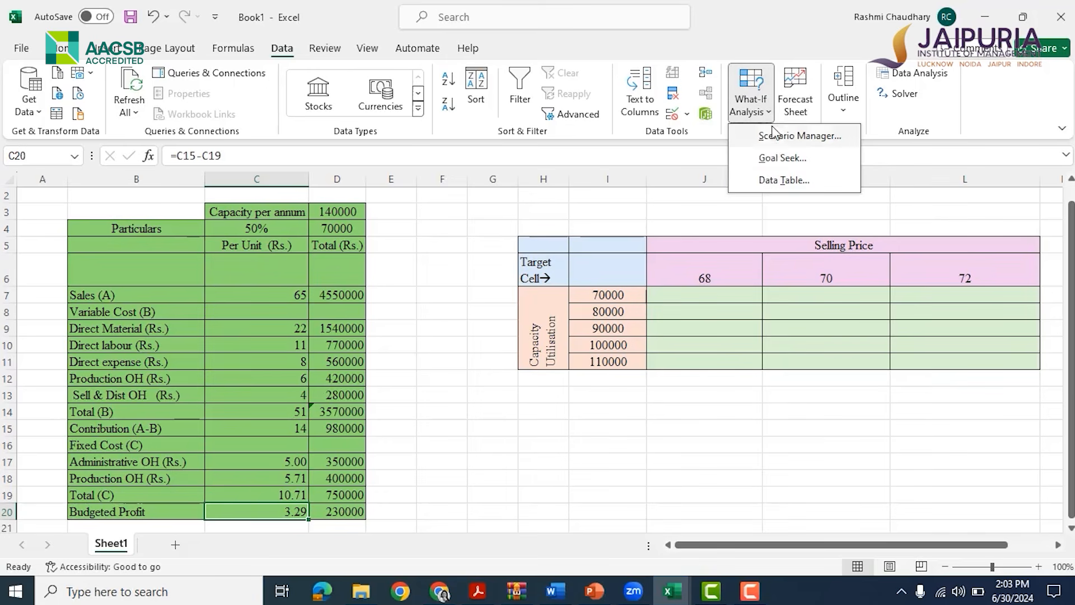
click(770, 159)
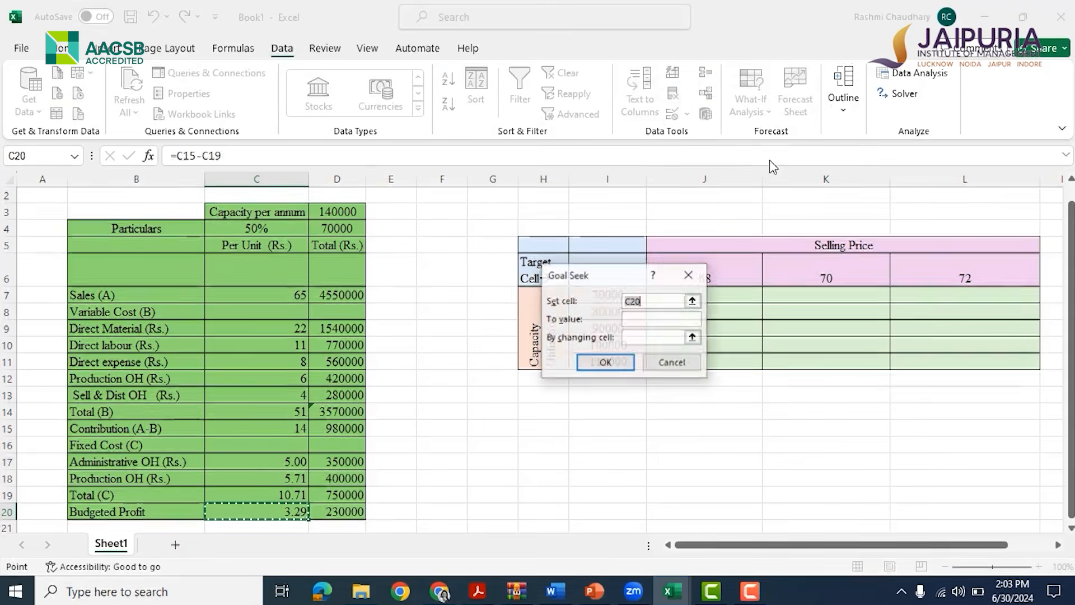
drag(601, 274, 585, 284)
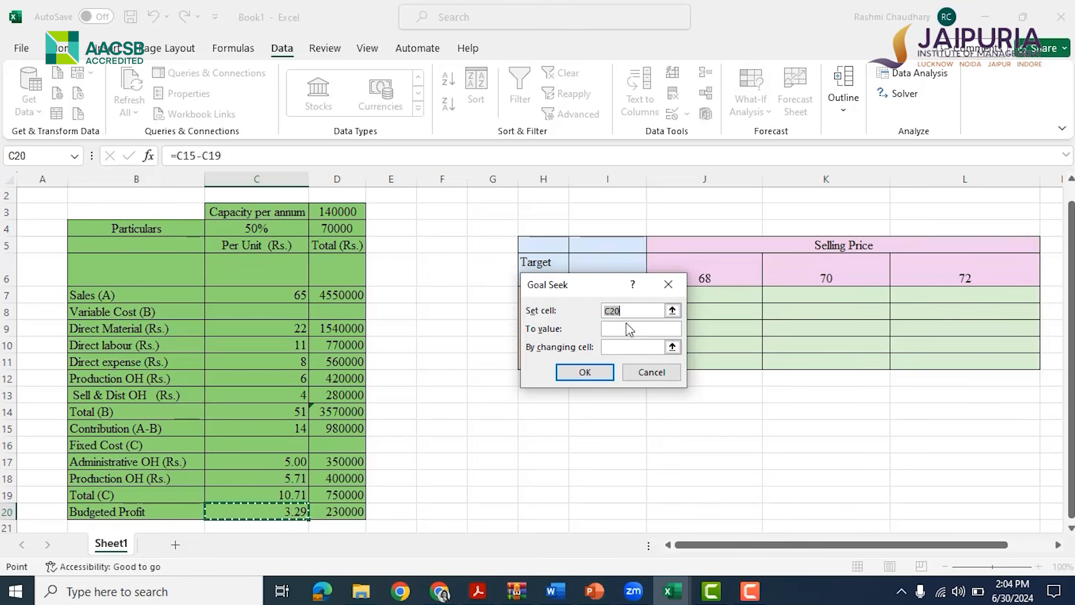
click(353, 513)
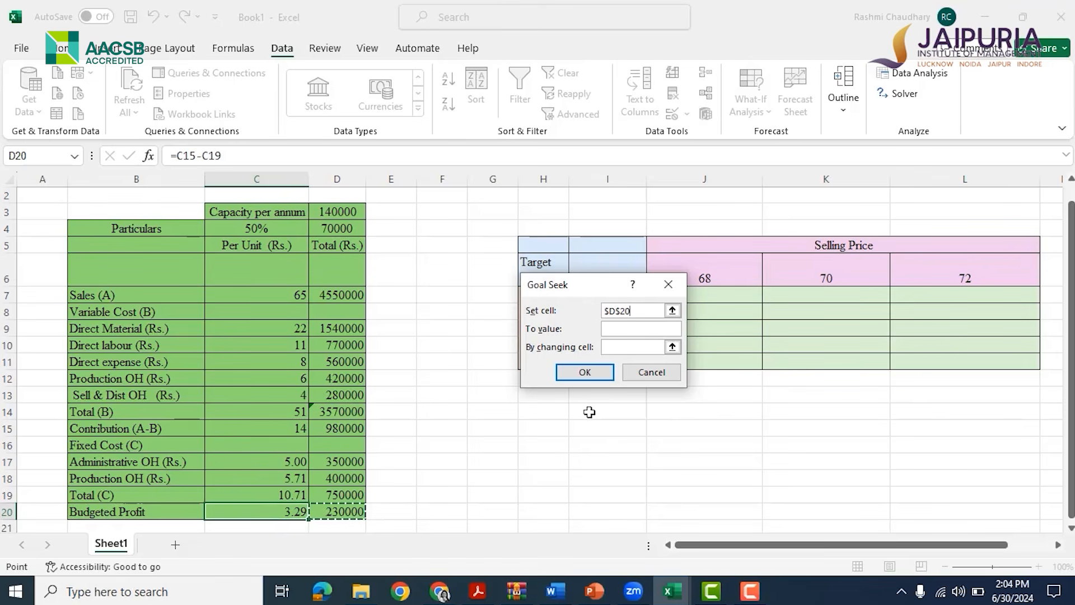
click(616, 327)
text(426000)
click(623, 347)
click(341, 229)
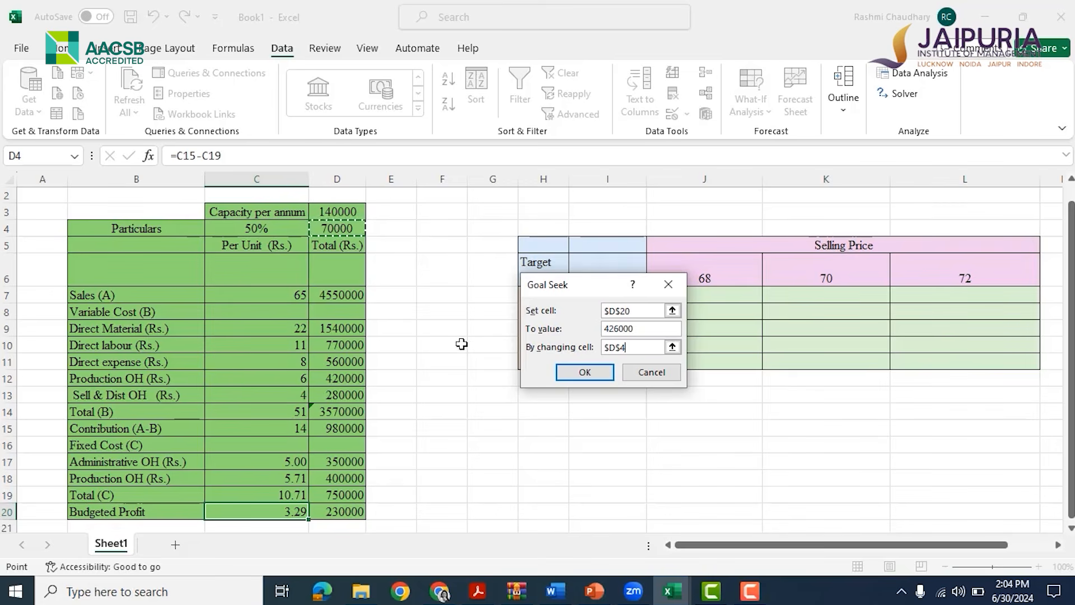
click(583, 371)
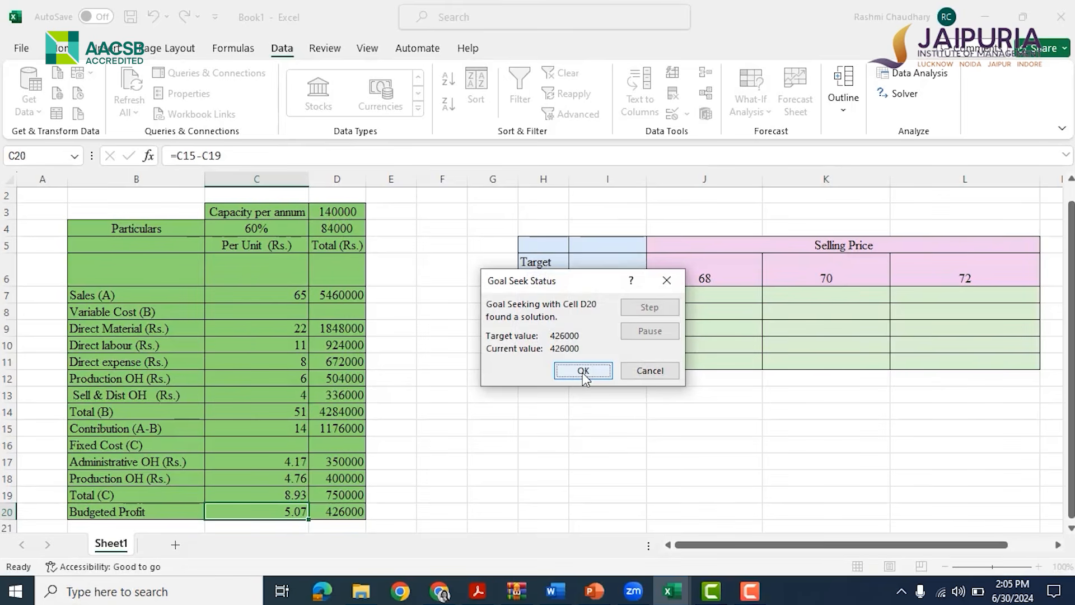
click(583, 372)
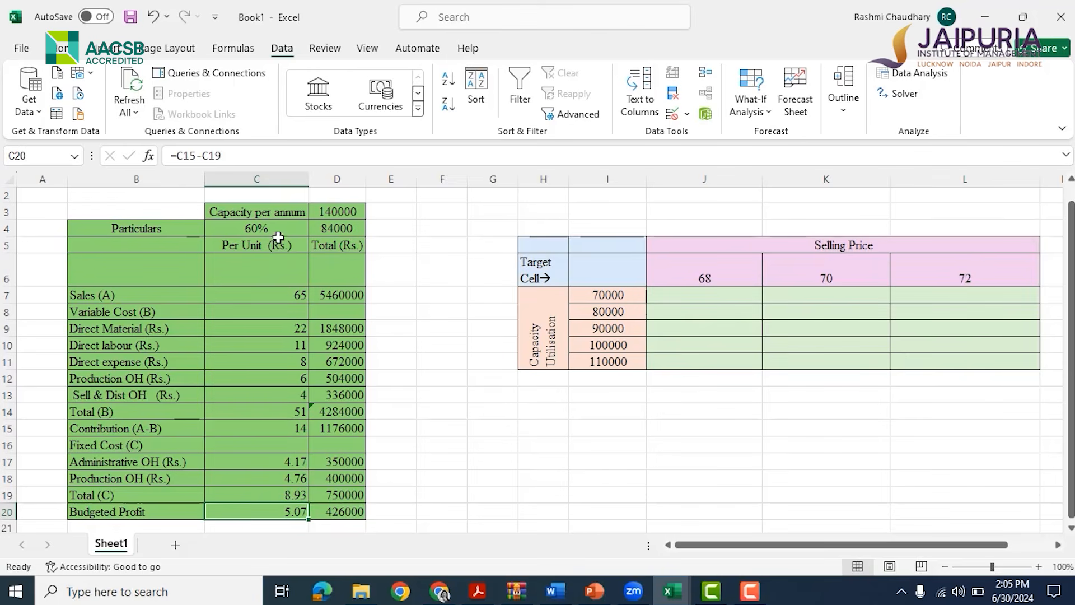
Use Goal Seek to bring the total budgeted profit D20 to 0 by changing the capacity units in D4
click(265, 228)
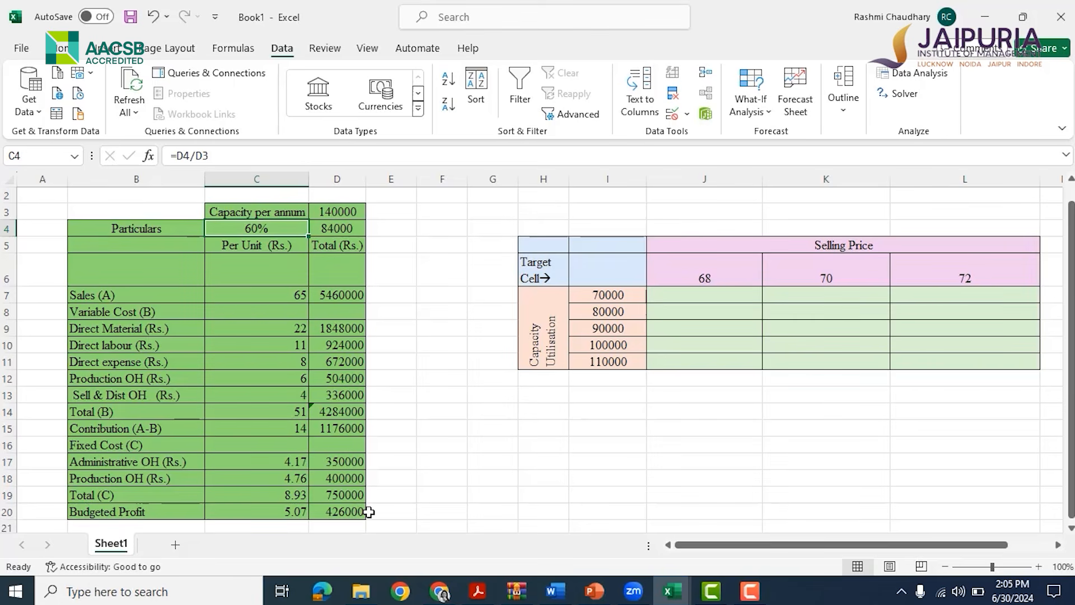
click(752, 89)
click(753, 167)
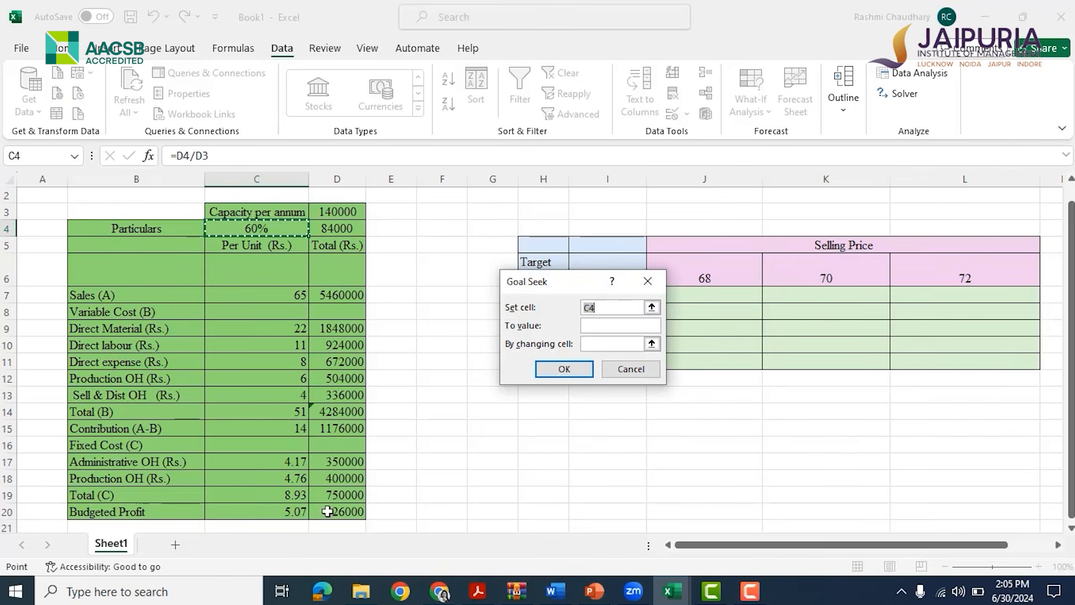
click(363, 505)
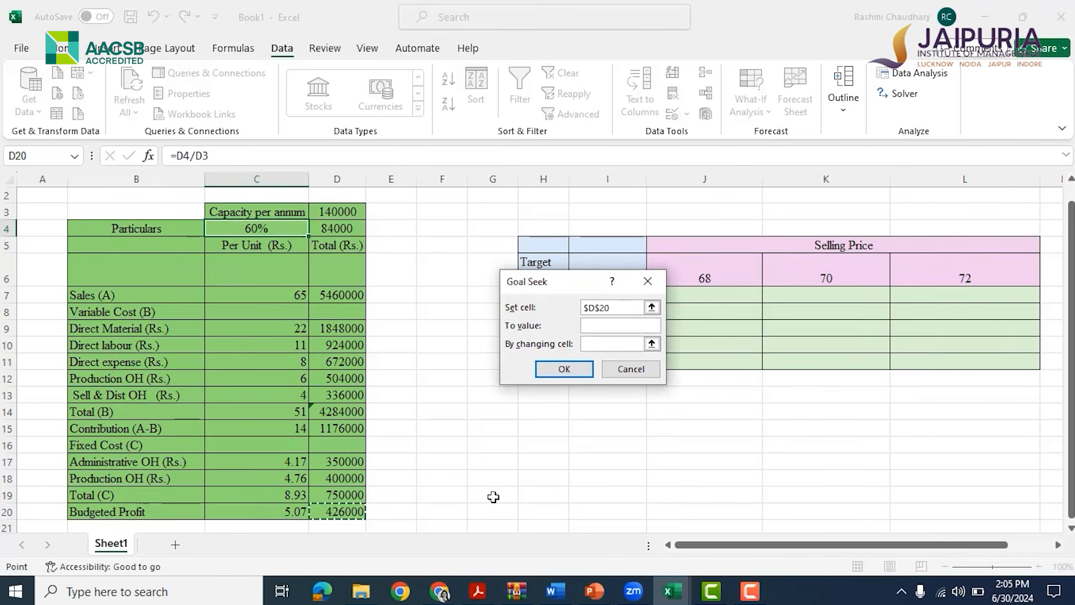
key(Tab)
text(0)
click(610, 346)
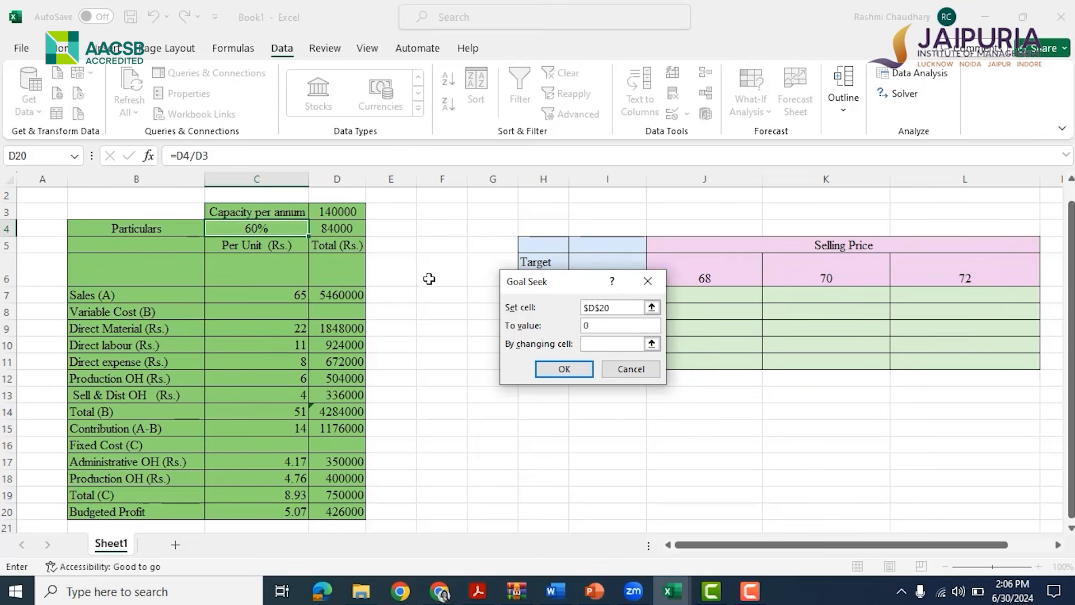
click(345, 223)
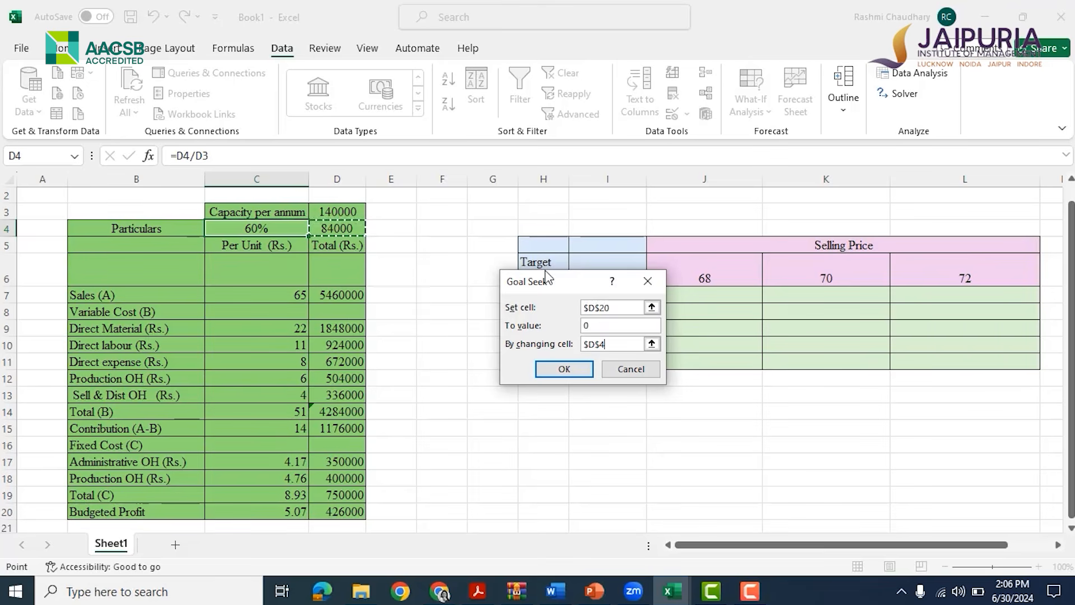
click(564, 370)
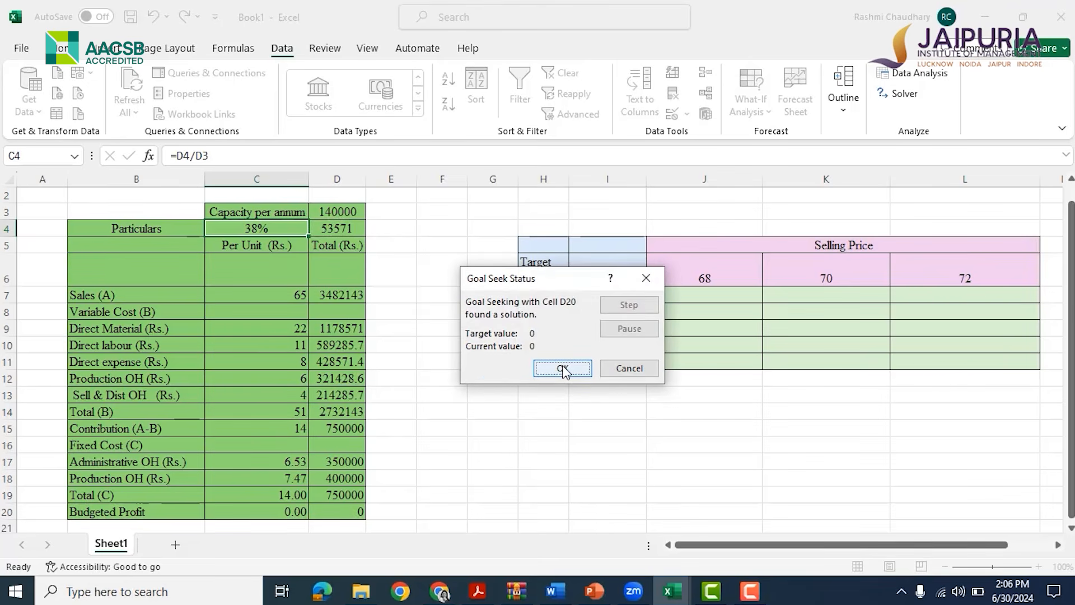
click(563, 370)
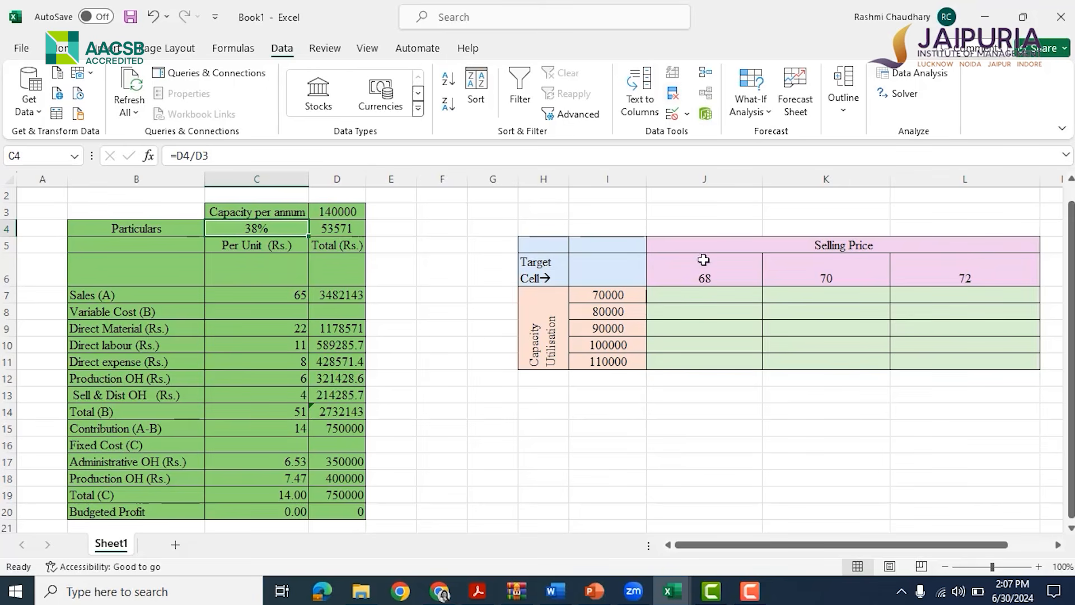
Reset the capacity units in D4 to 70000
click(338, 229)
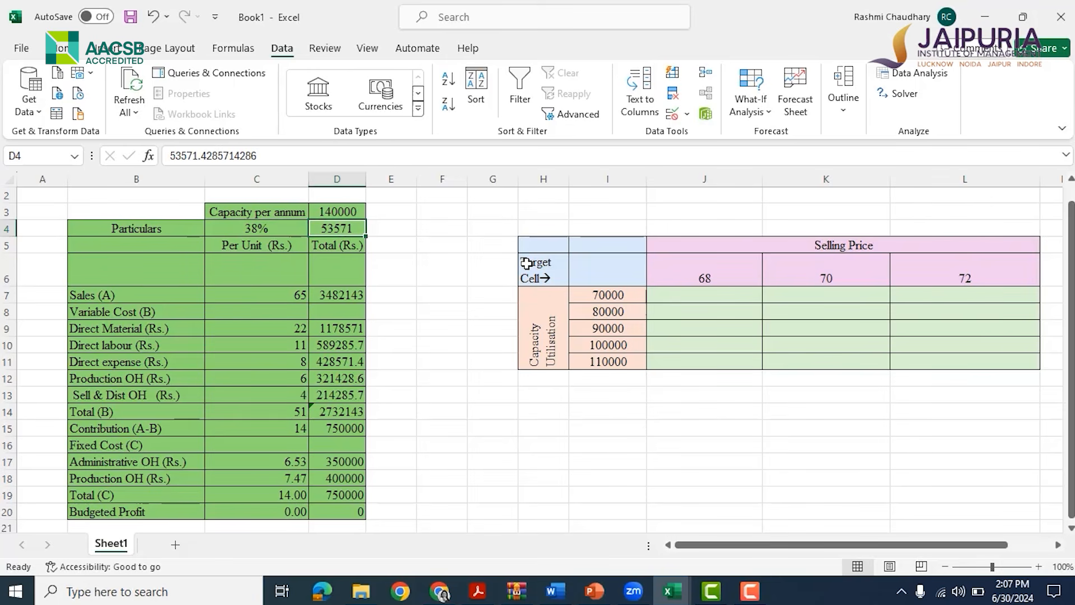
text(70000)
key(Return)
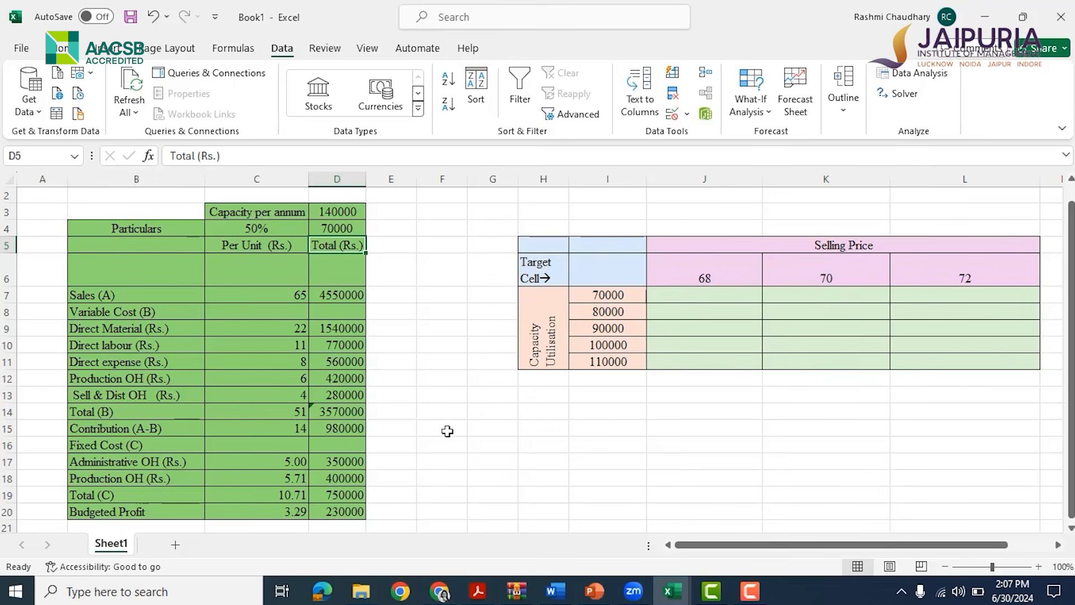
click(757, 115)
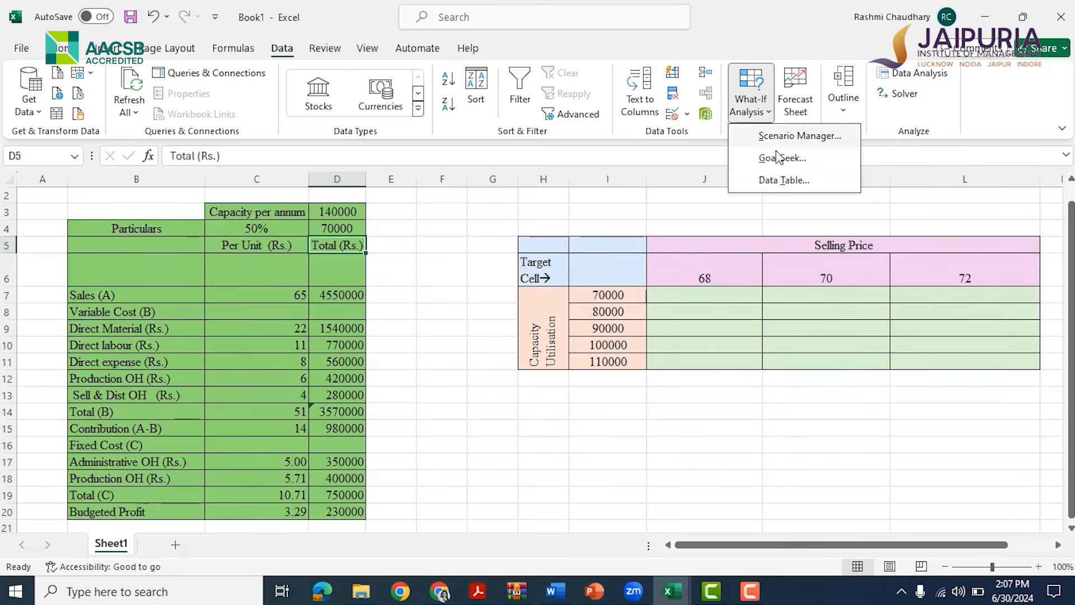
click(786, 181)
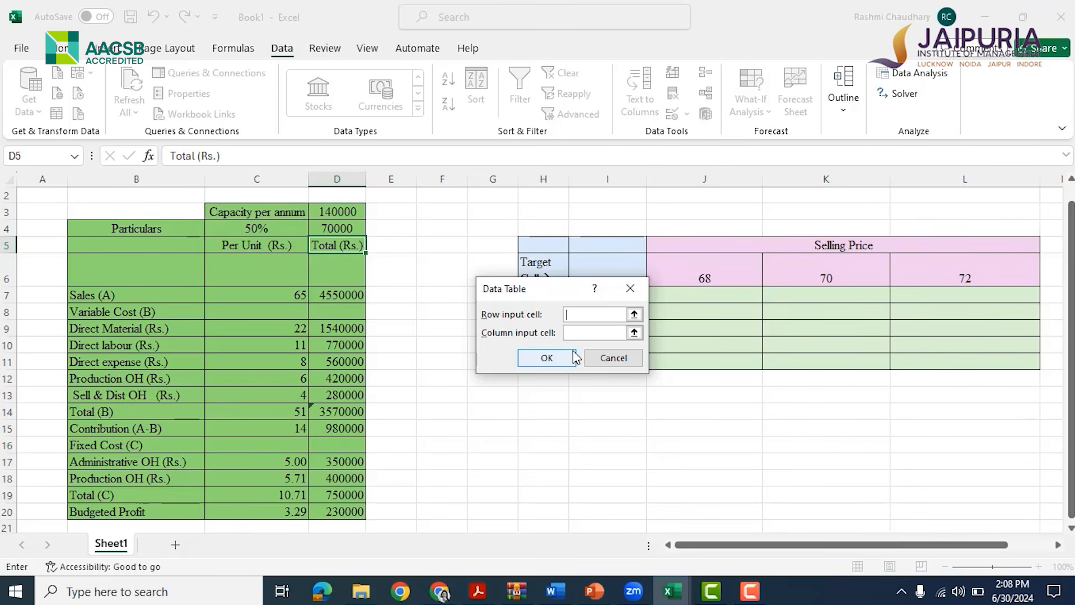
click(632, 288)
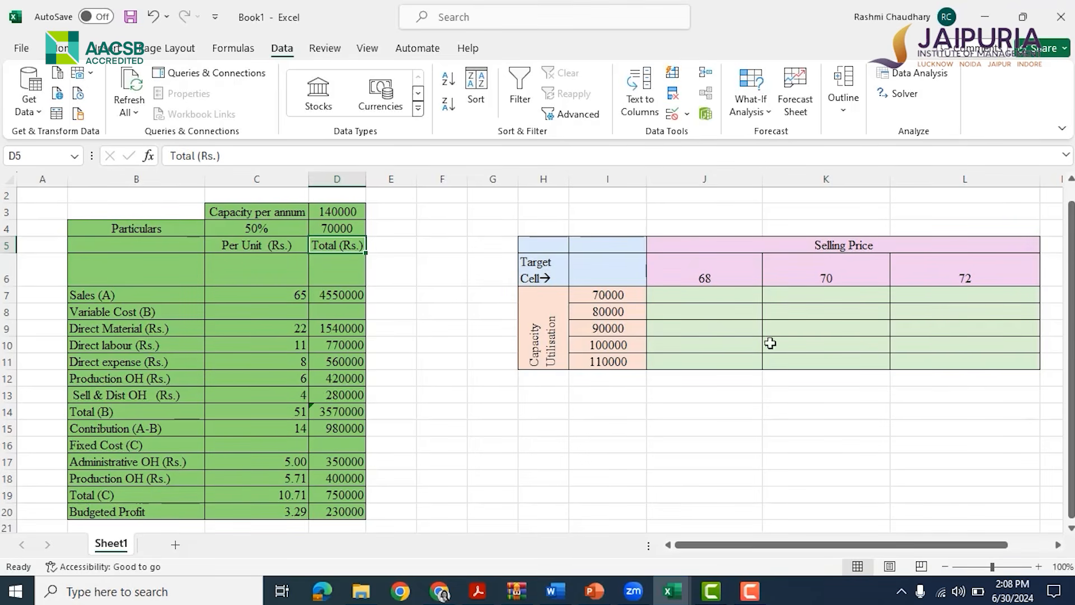
Examine the capacity utilisation values listed beside the selling price table
scroll(796, 546, right, 2)
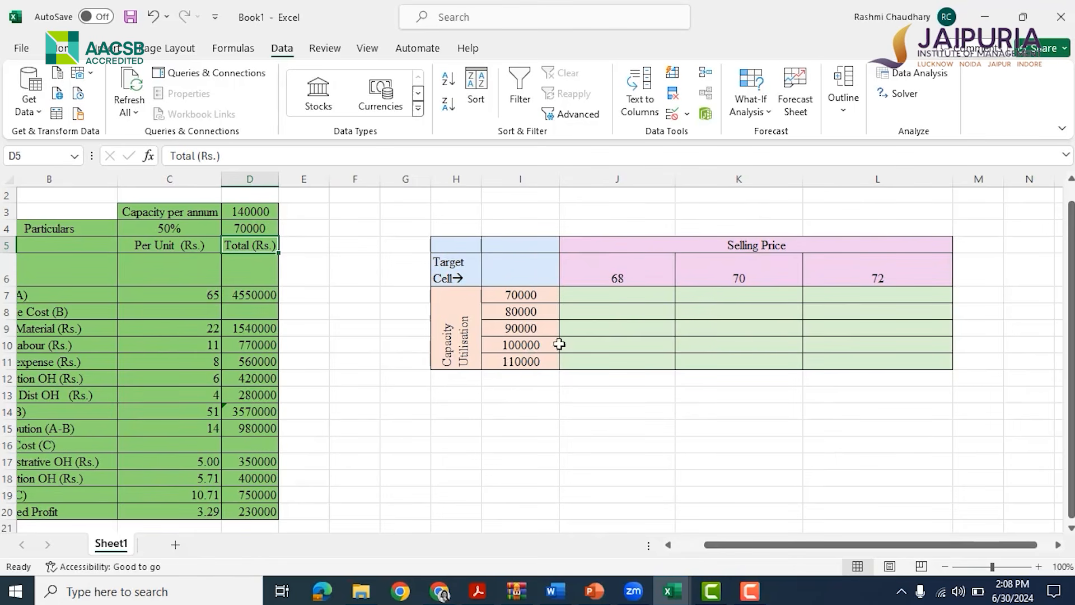
click(527, 292)
click(533, 314)
click(534, 328)
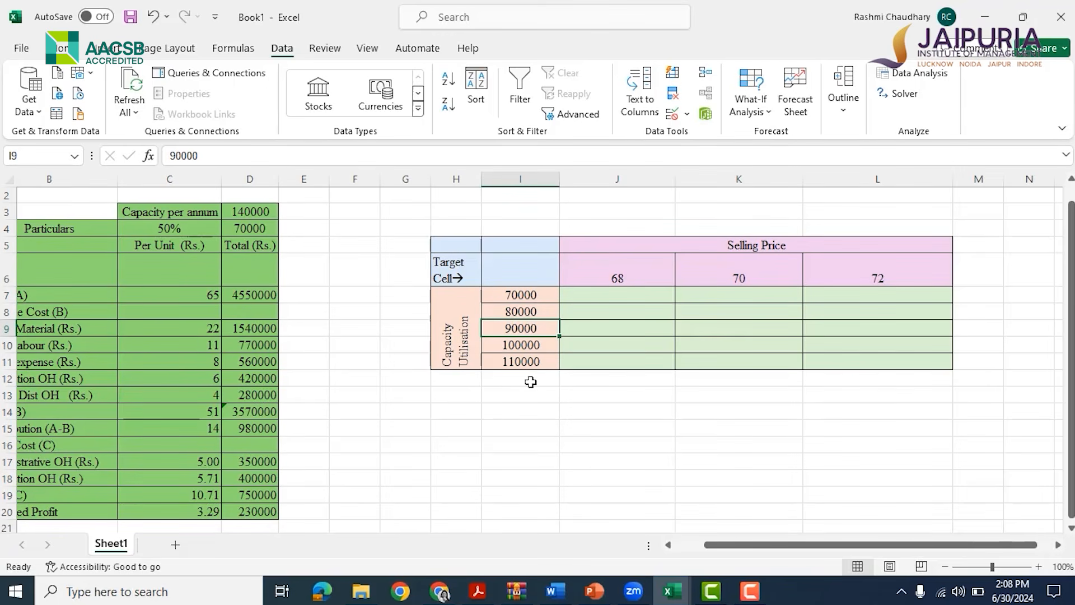
Link the data table's target cell I6 to the total budgeted profit in D20
click(526, 271)
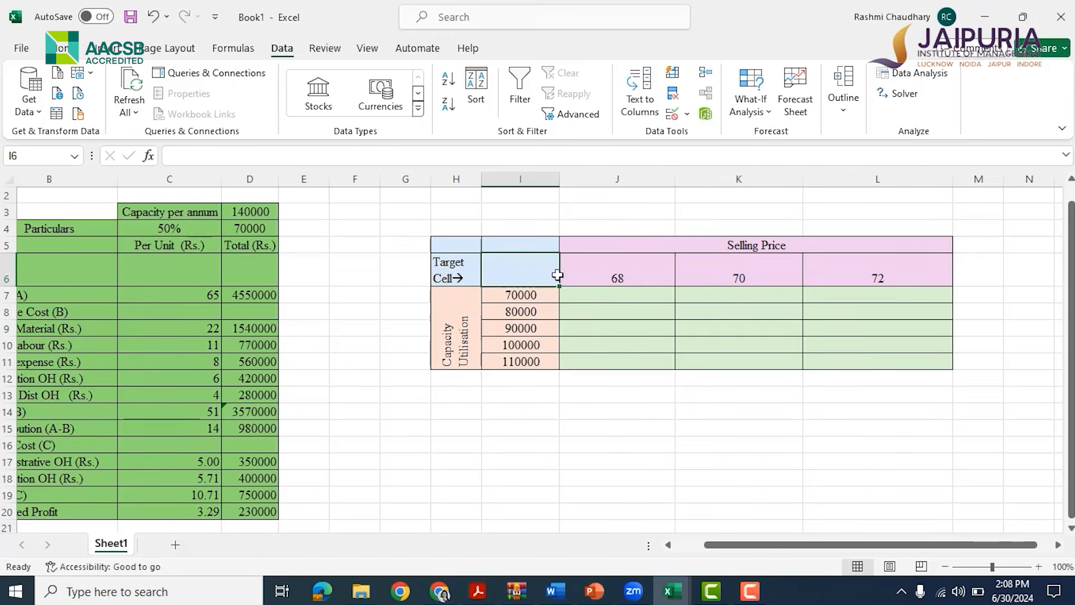
text(=)
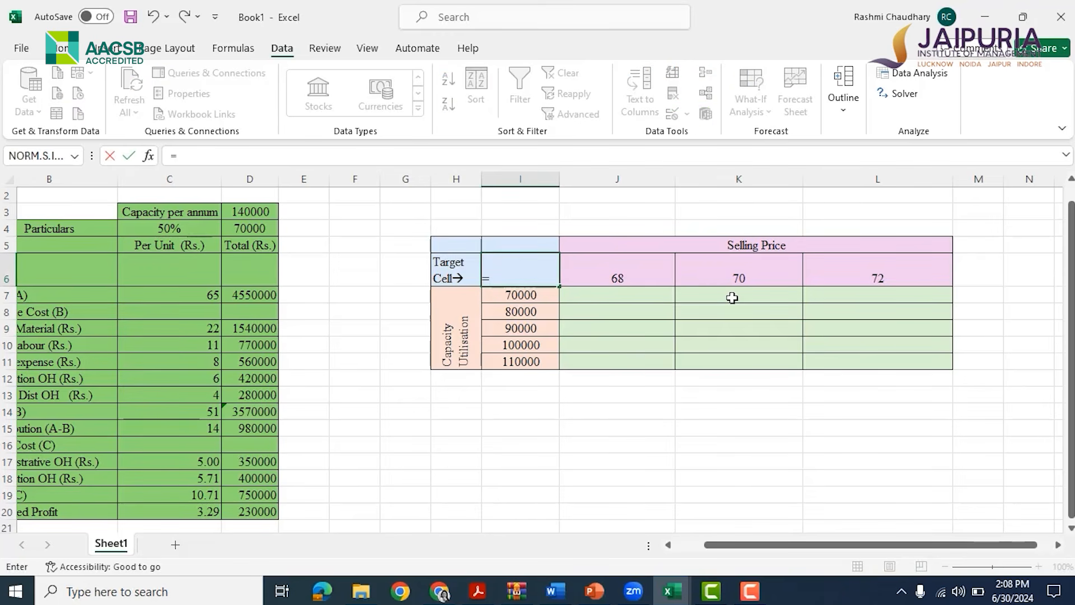
click(261, 511)
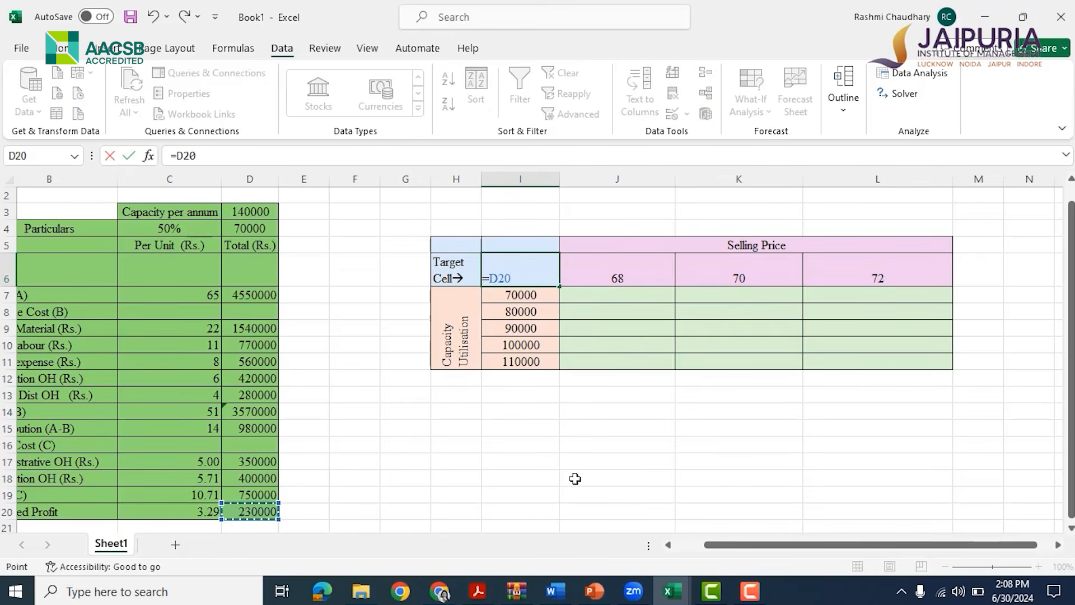
key(Return)
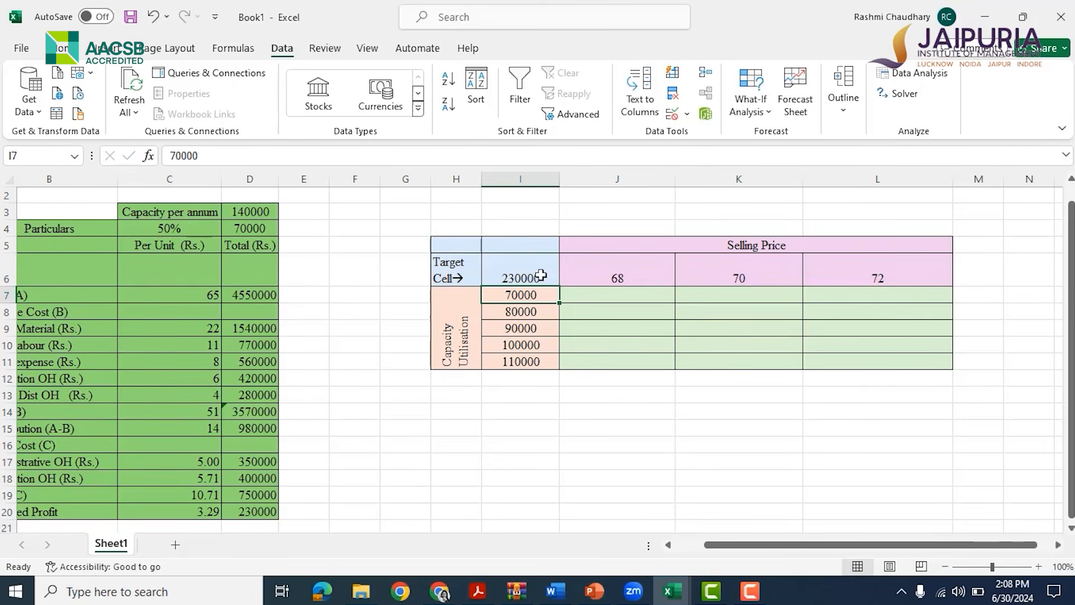
click(524, 267)
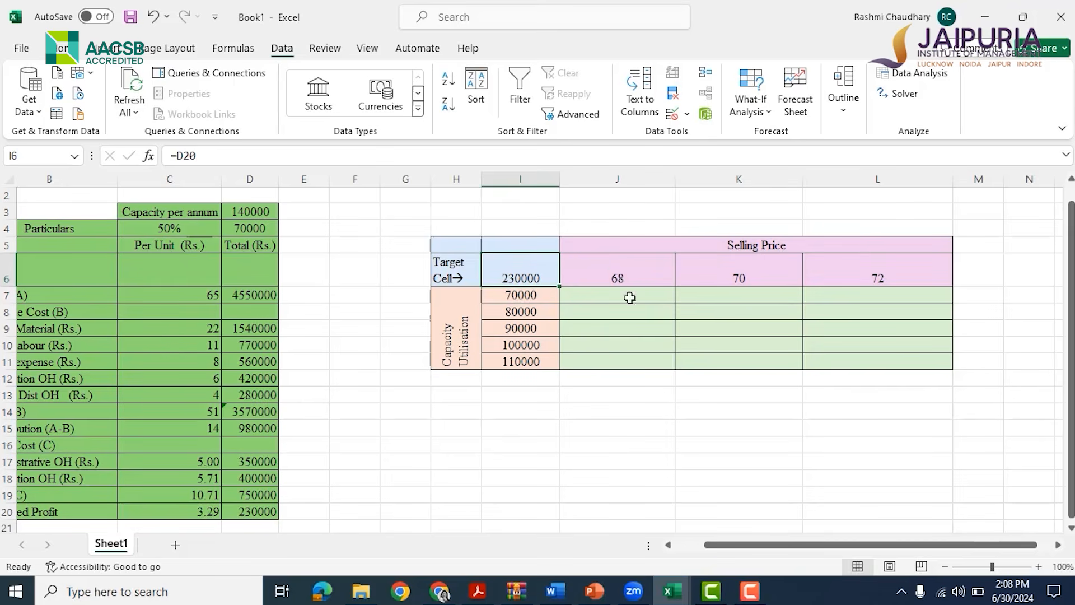
Examine the selling price in C7 and the selling price and capacity values set up in the table
drag(841, 546, 825, 545)
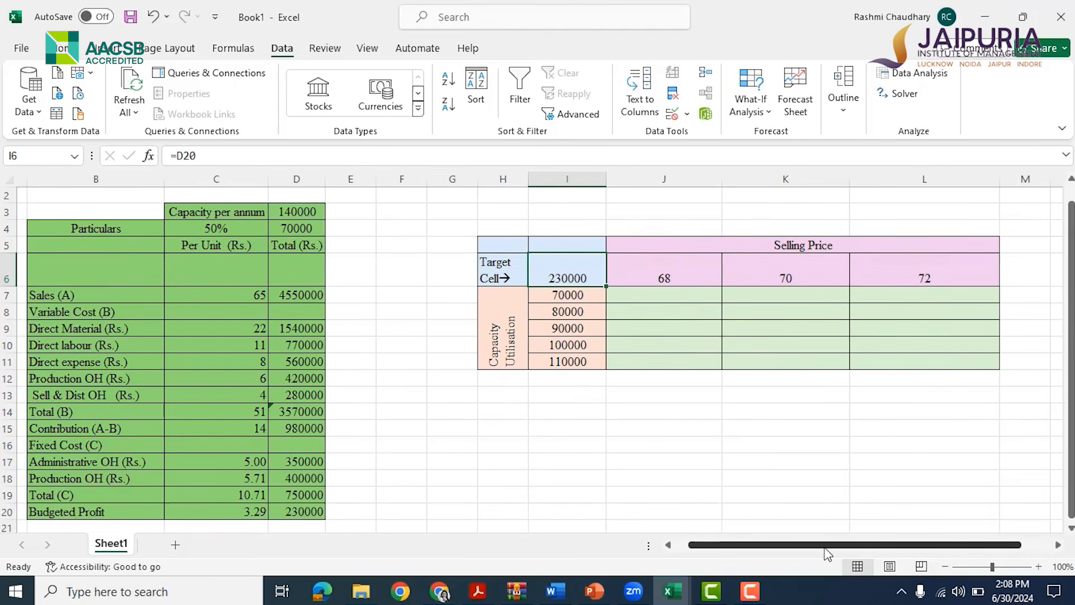
click(200, 291)
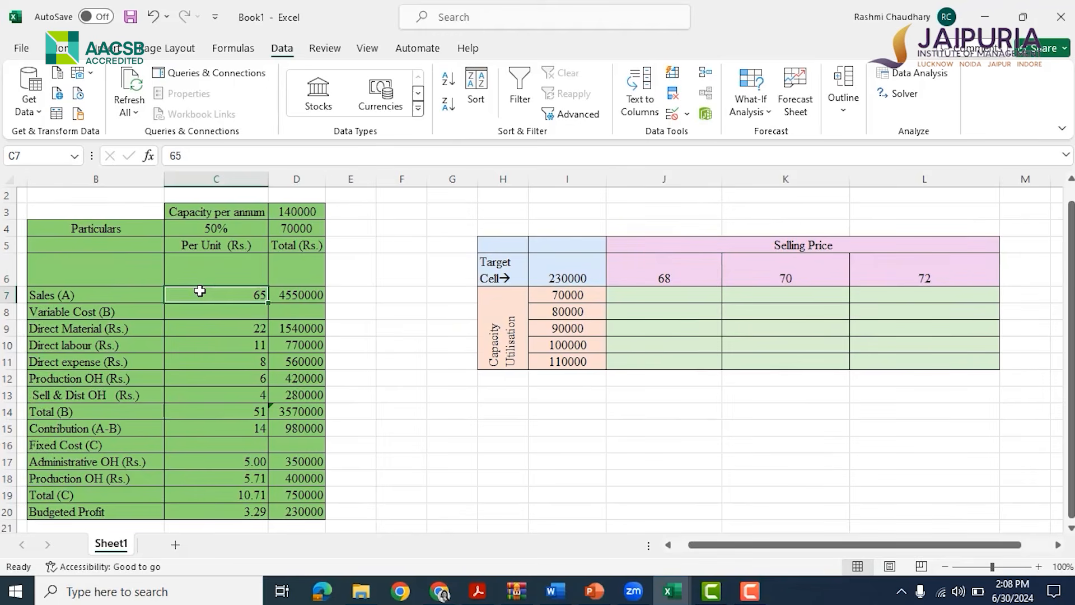
click(657, 278)
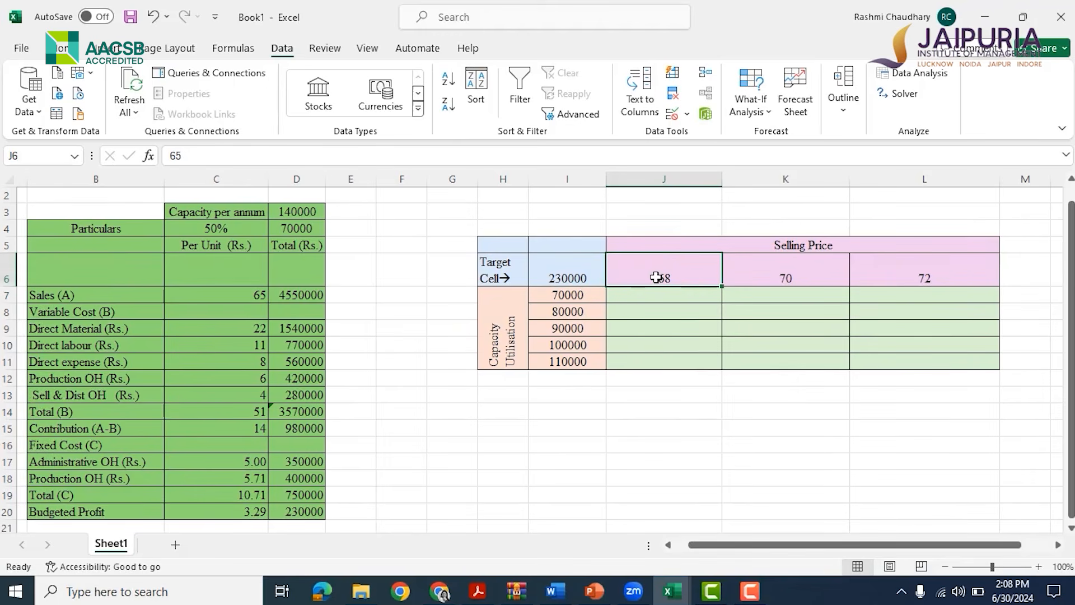
click(776, 278)
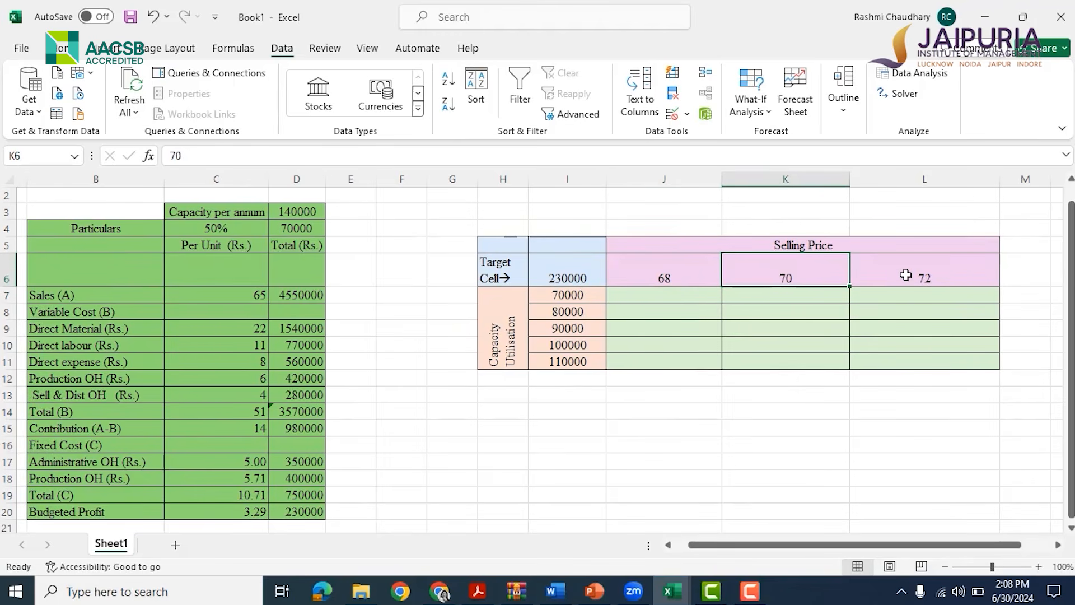
click(910, 273)
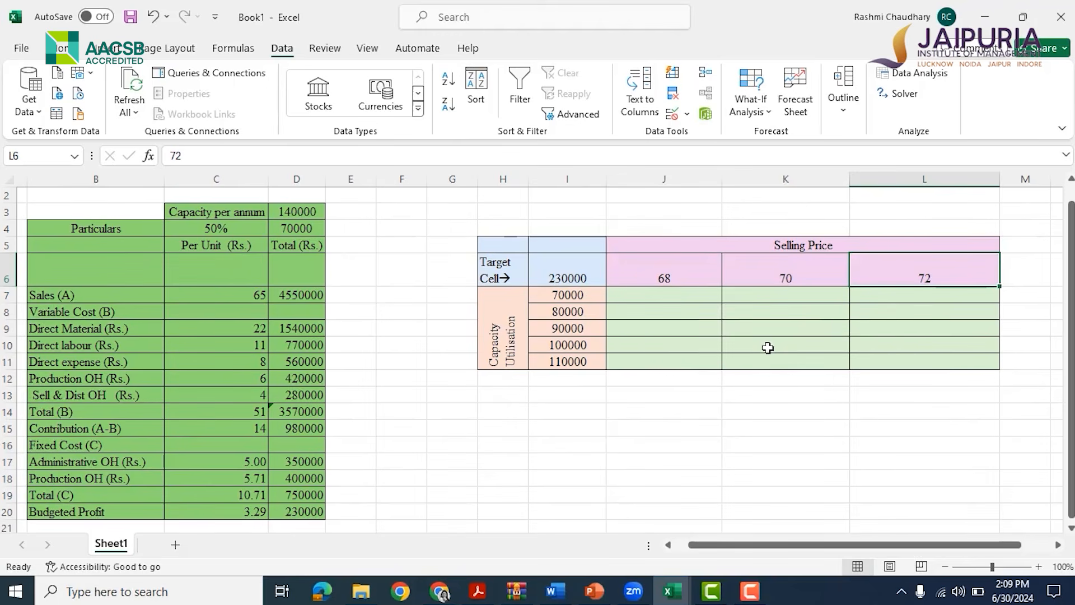
click(652, 294)
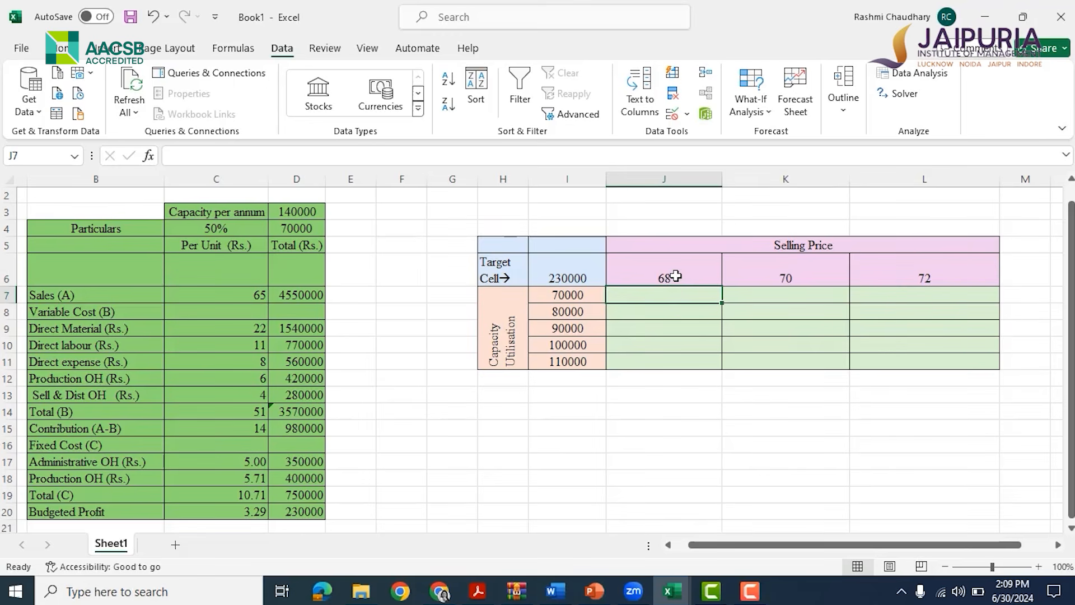
click(644, 316)
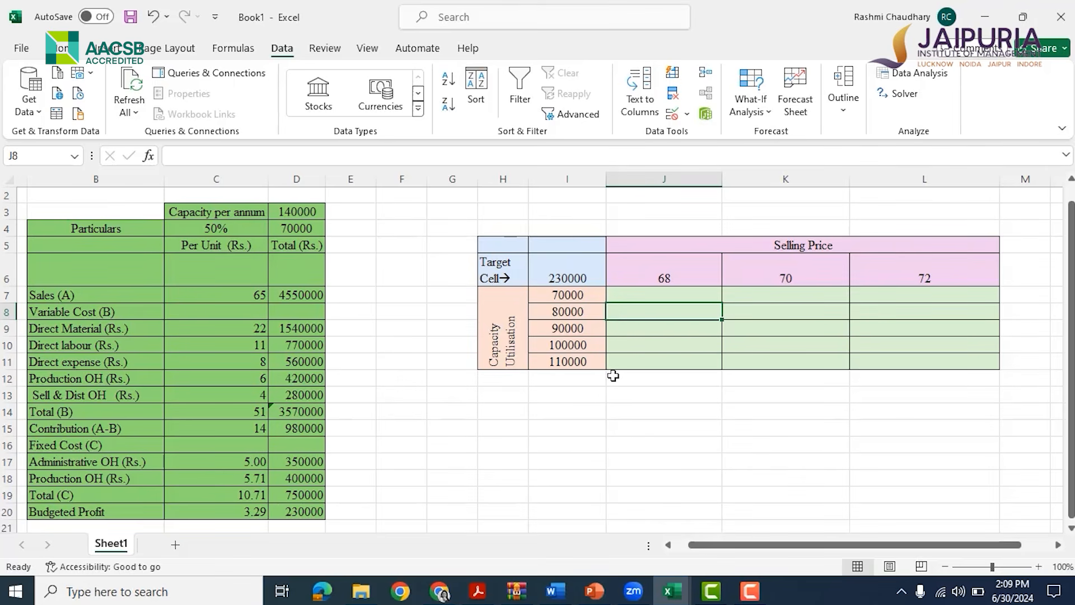
click(566, 270)
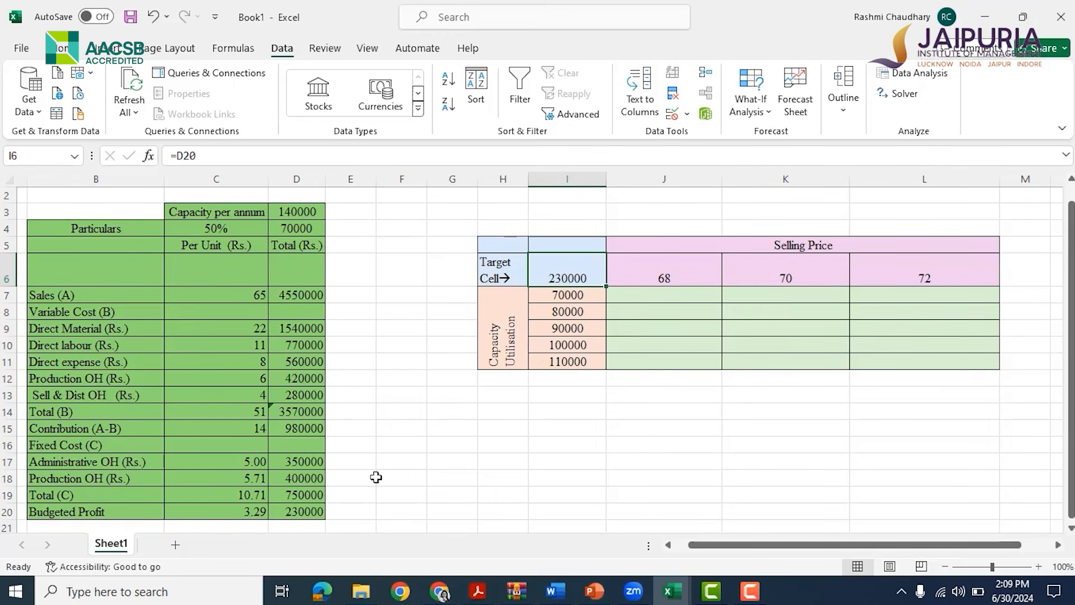
click(723, 431)
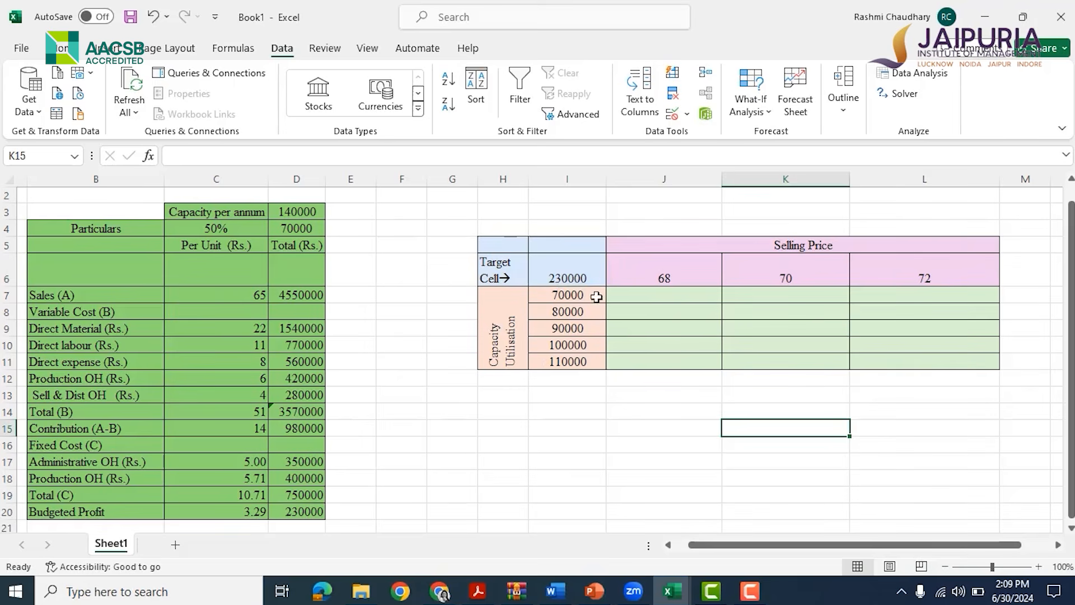
Build a data table on I6:L11 with row input cell C7 and column input cell D4
drag(566, 276, 896, 358)
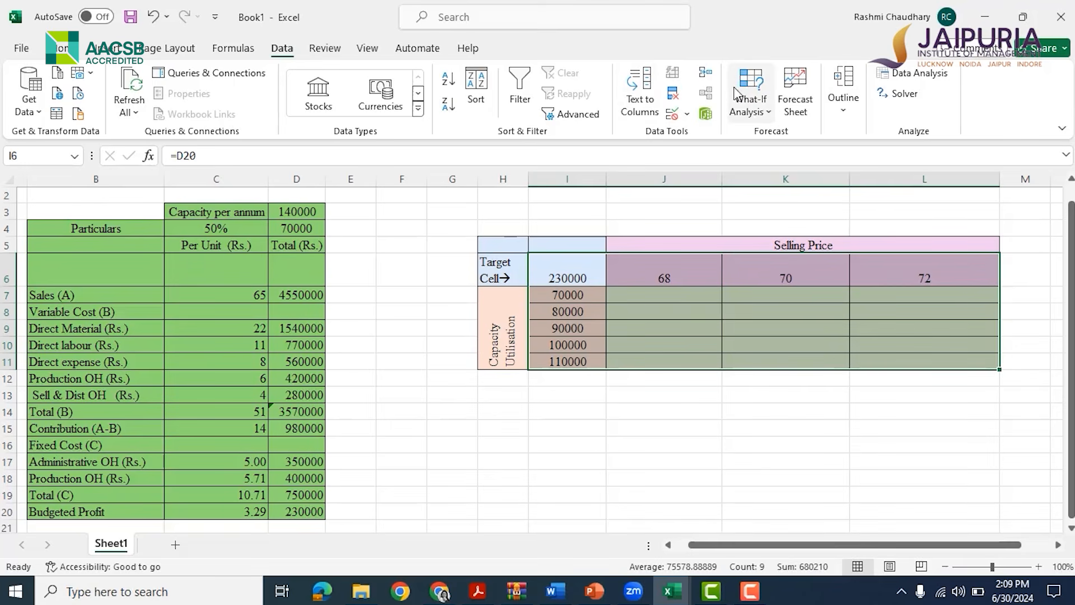
click(760, 95)
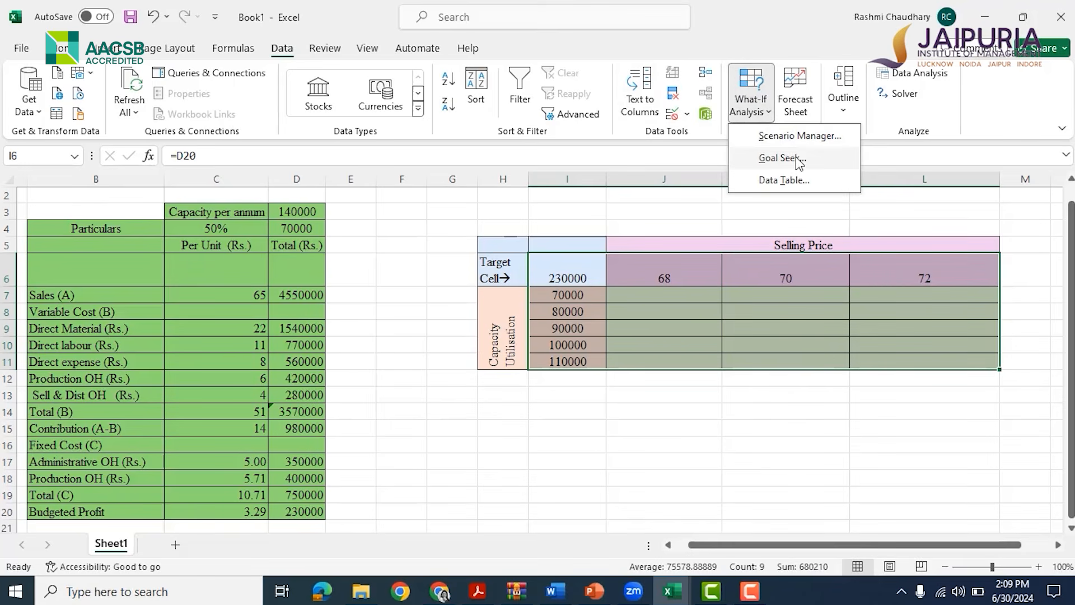
click(783, 179)
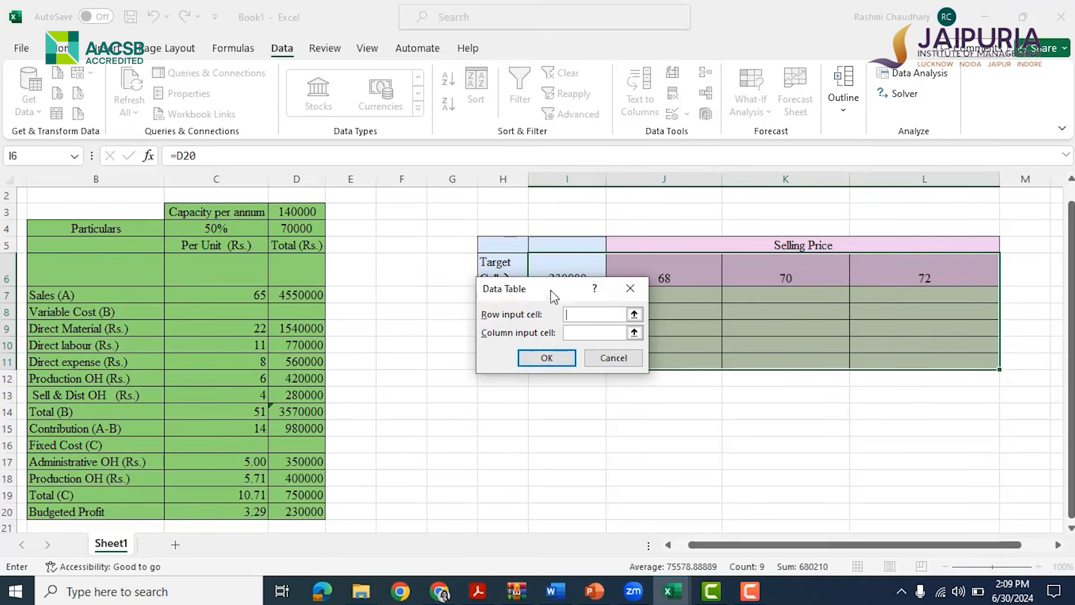
drag(553, 294, 575, 411)
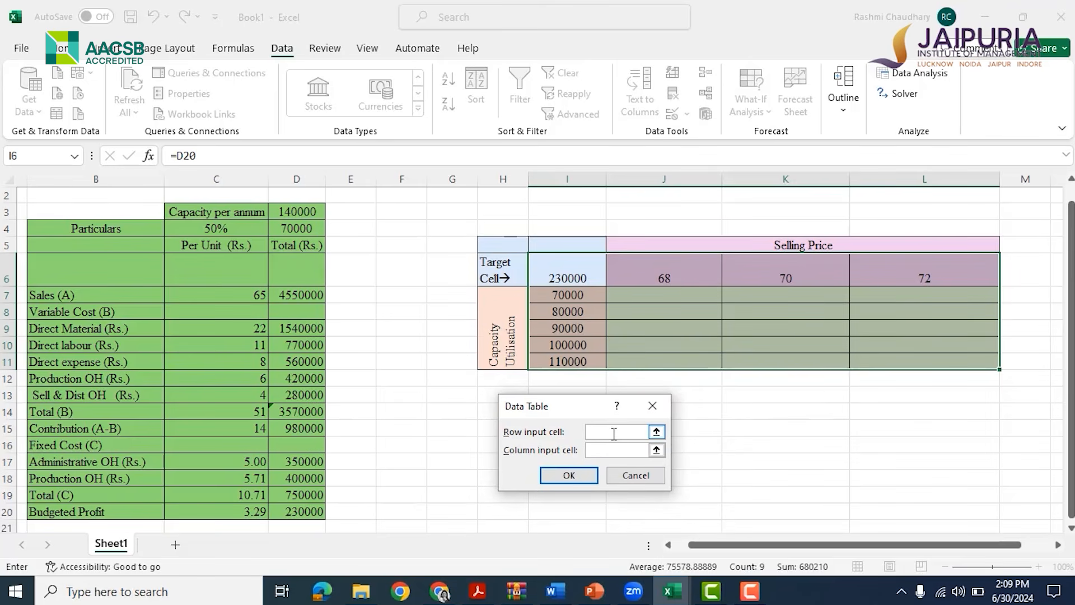
click(196, 294)
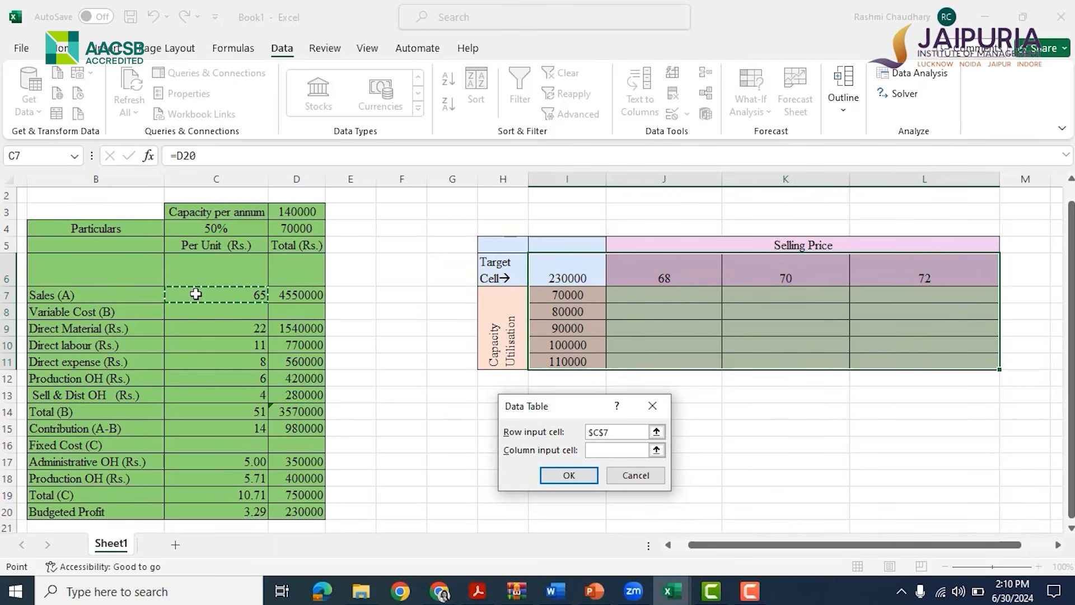
click(605, 453)
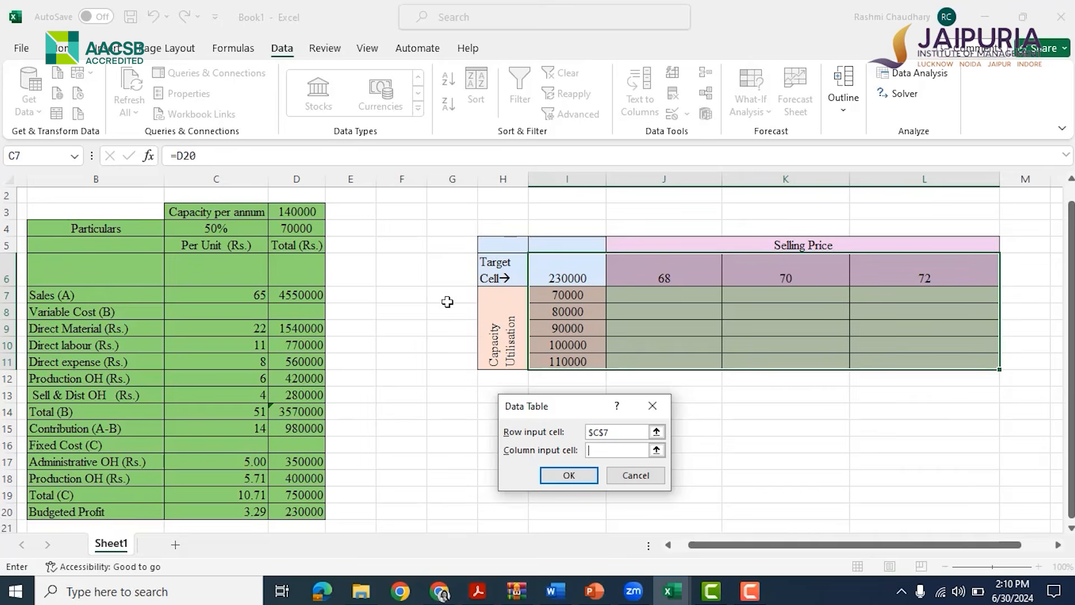
click(287, 232)
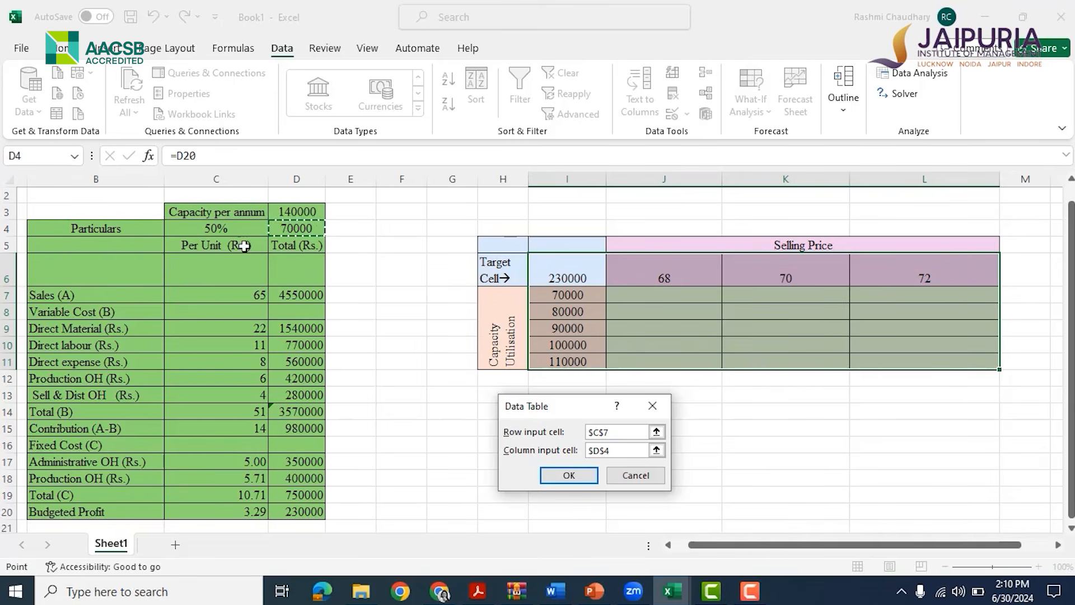
click(569, 475)
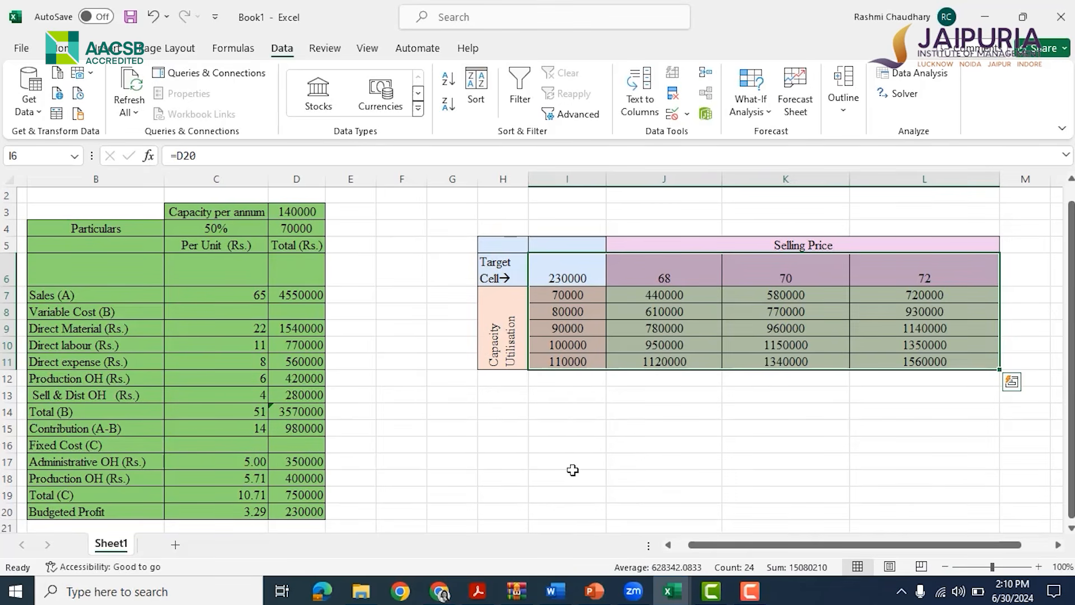
click(599, 478)
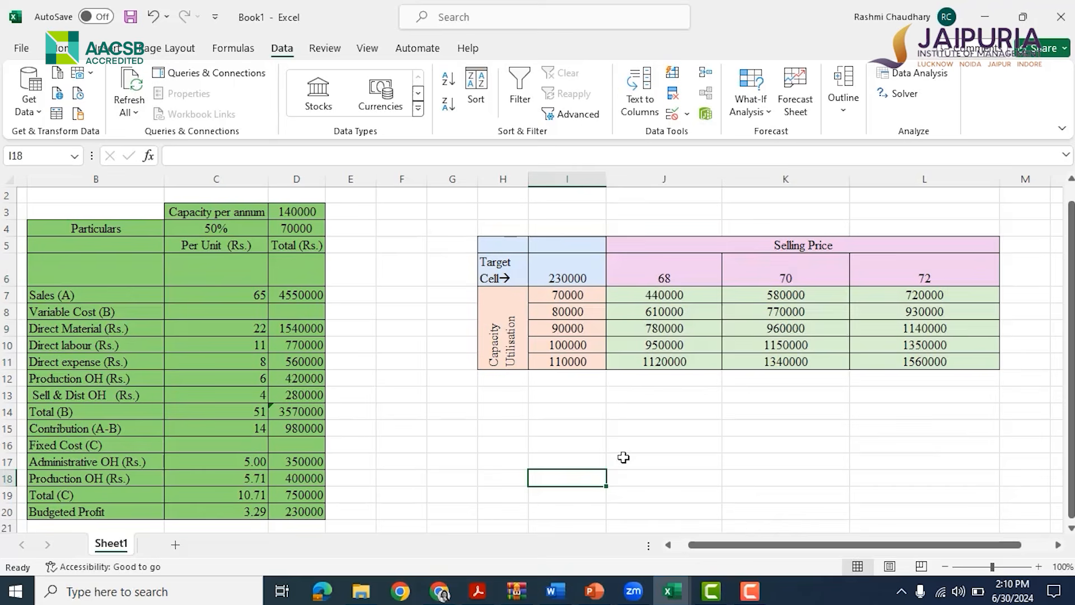
Set the selling price in C7 to 68 to compare the budgeted profit with the data table
click(659, 292)
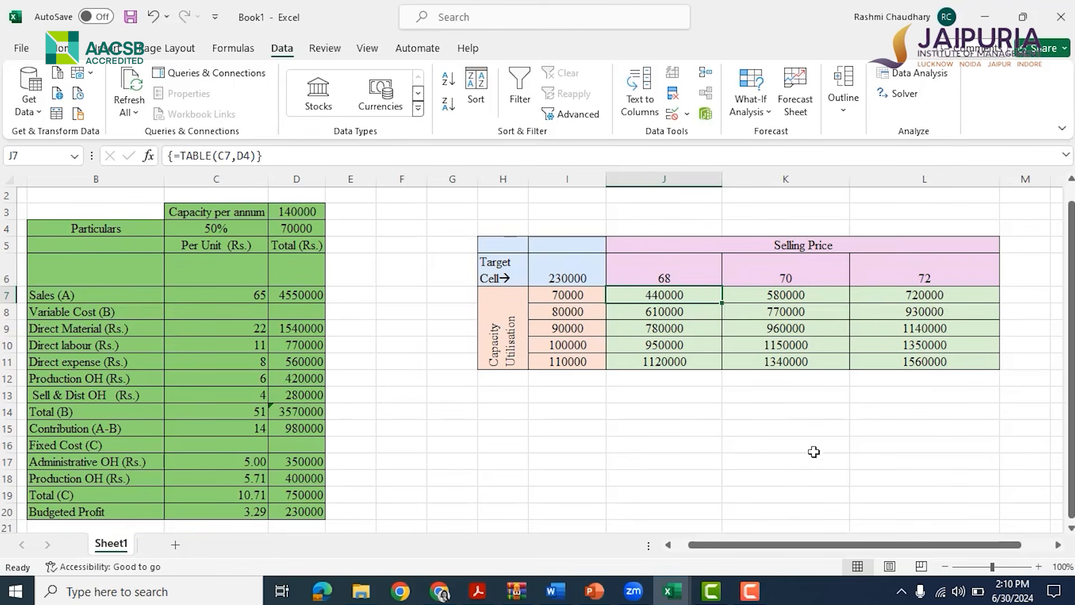
click(203, 288)
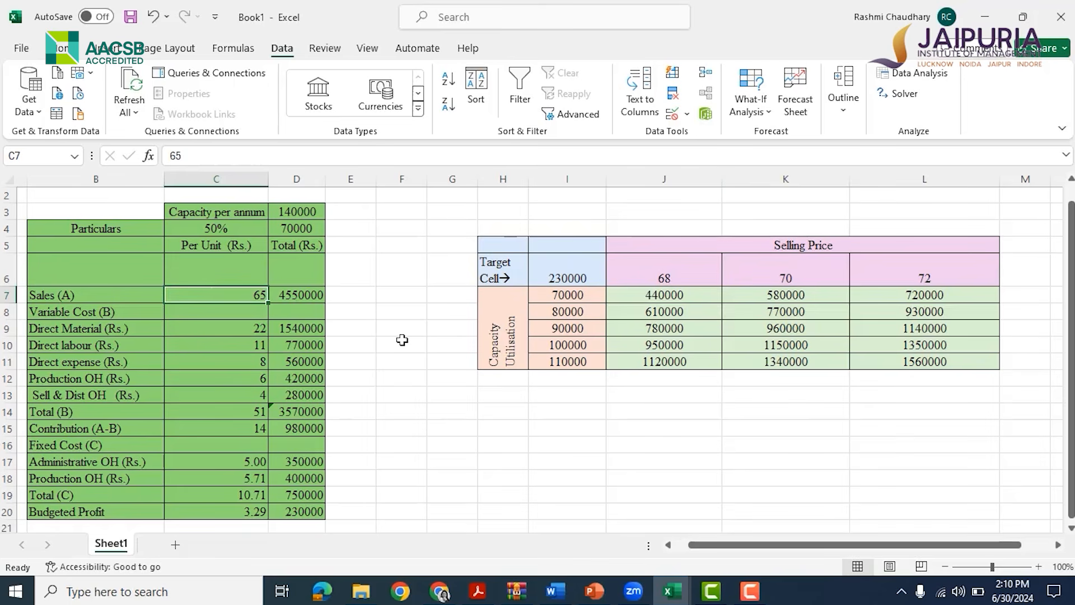
text(6)
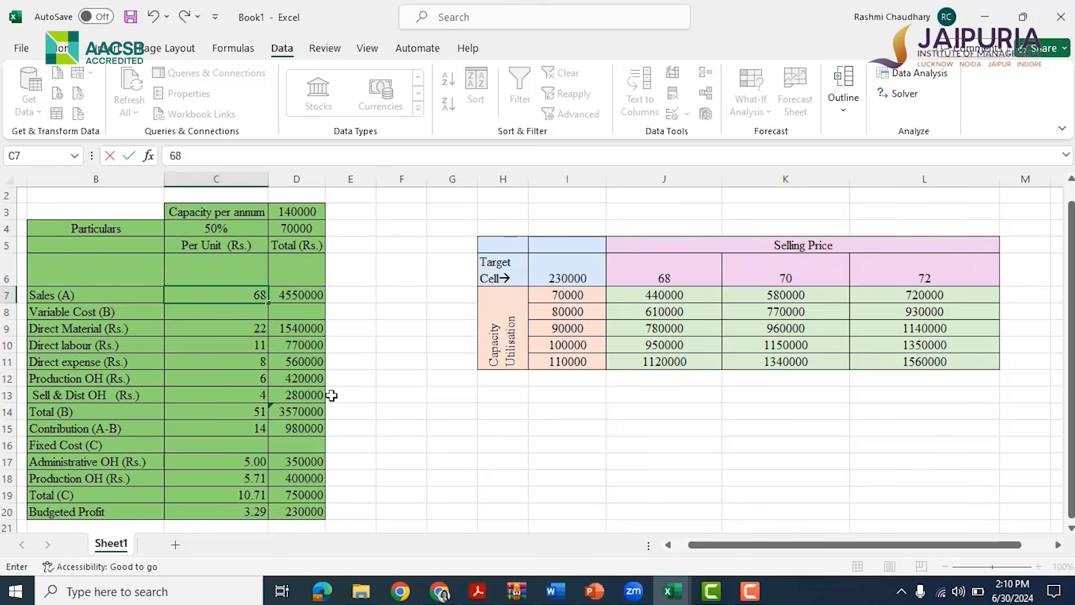
click(437, 438)
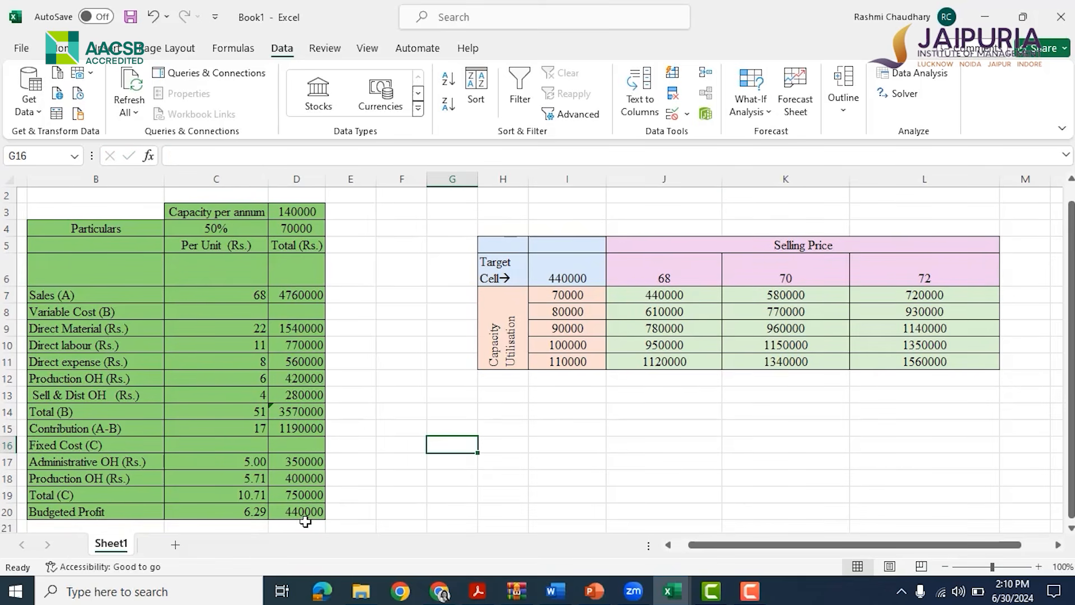
Compare the profit in D20 with the table's first result and reset the selling price in C7 to 65
click(647, 292)
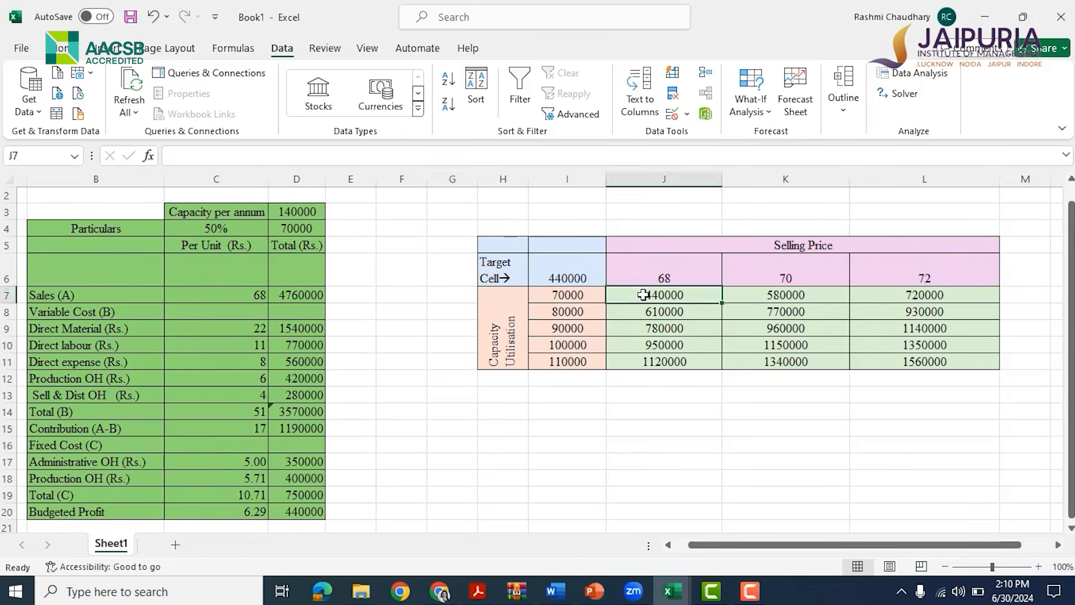
click(300, 508)
click(658, 298)
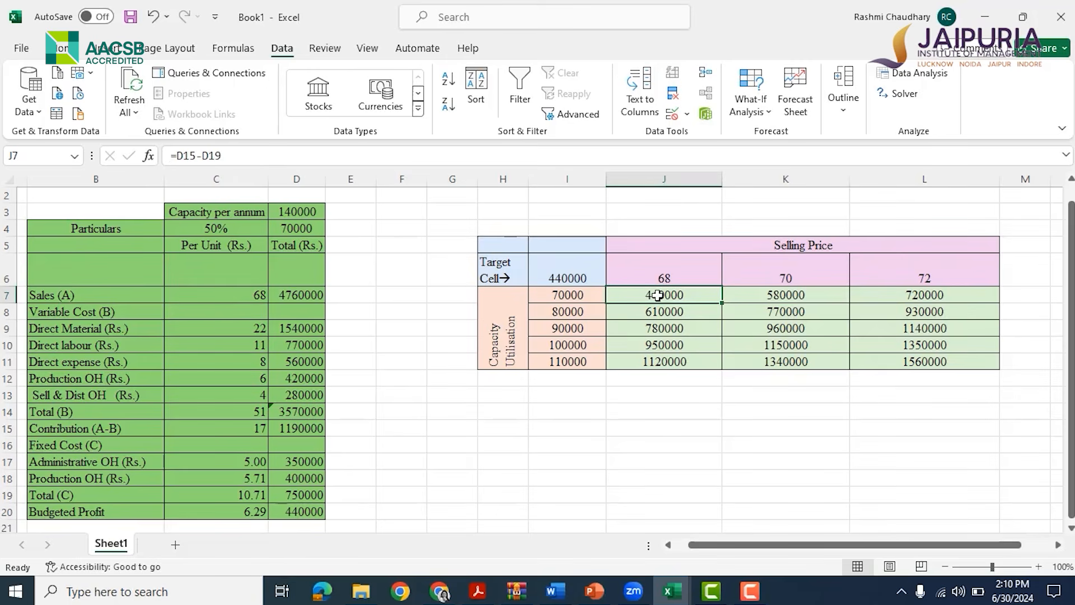
click(264, 295)
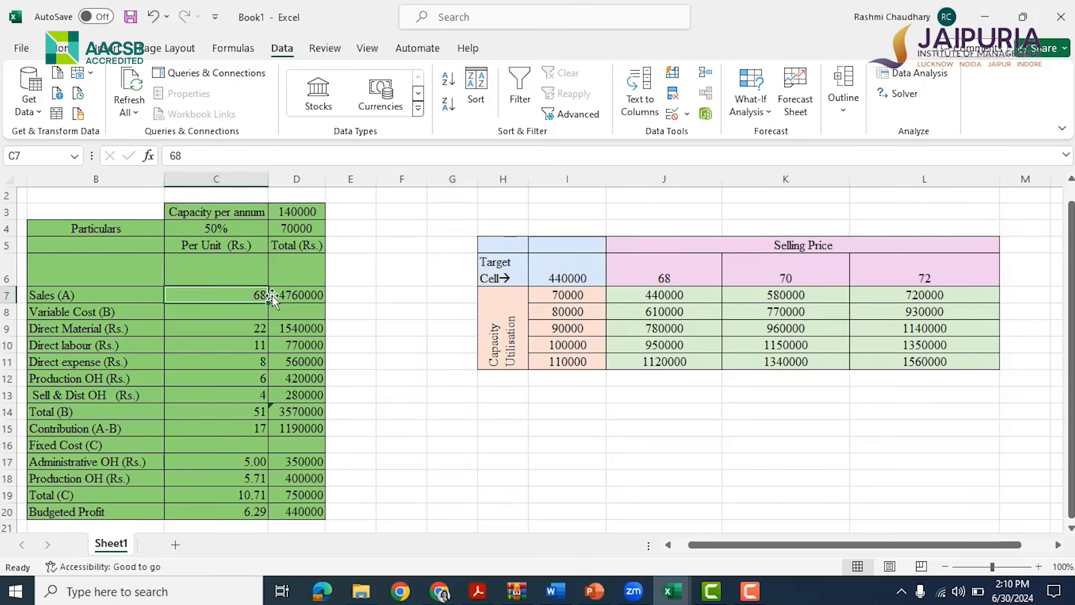
text(65)
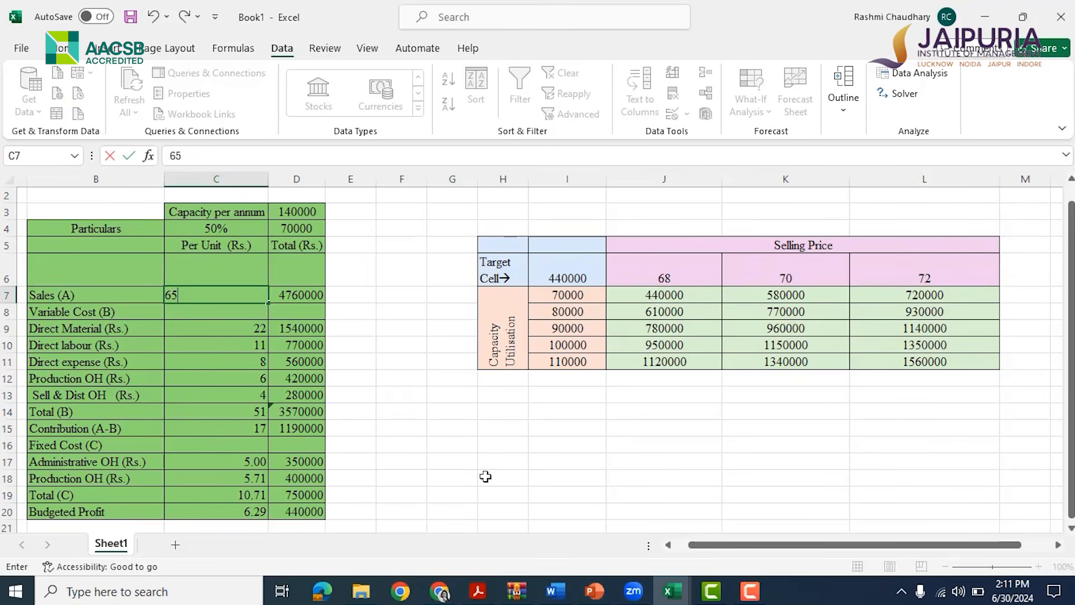
click(492, 475)
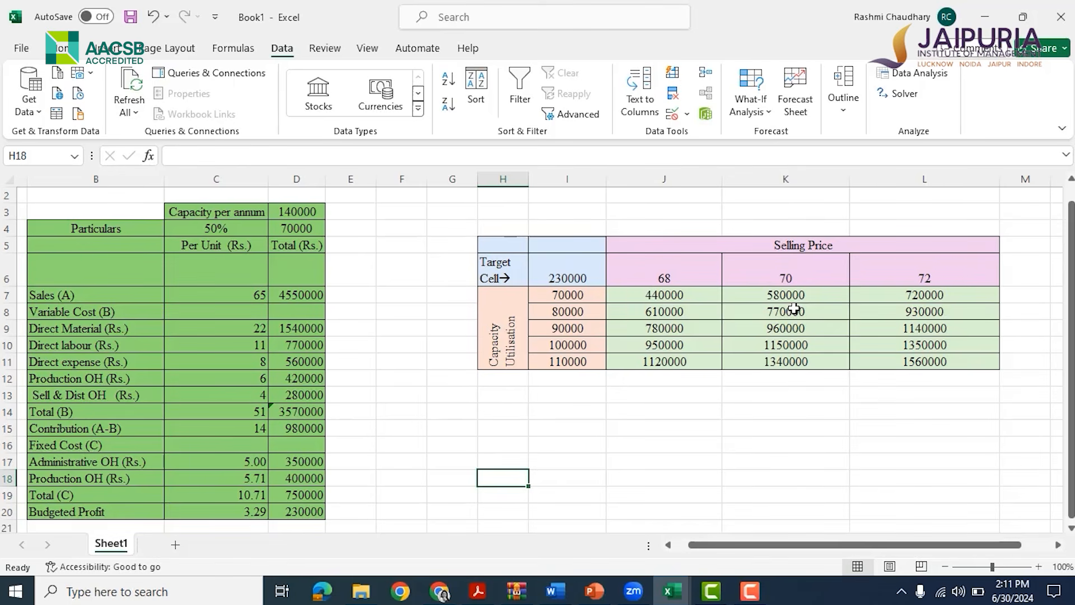
Open the Scenario Manager and delete the bad market conditions and Neutral market condition scenarios
click(796, 311)
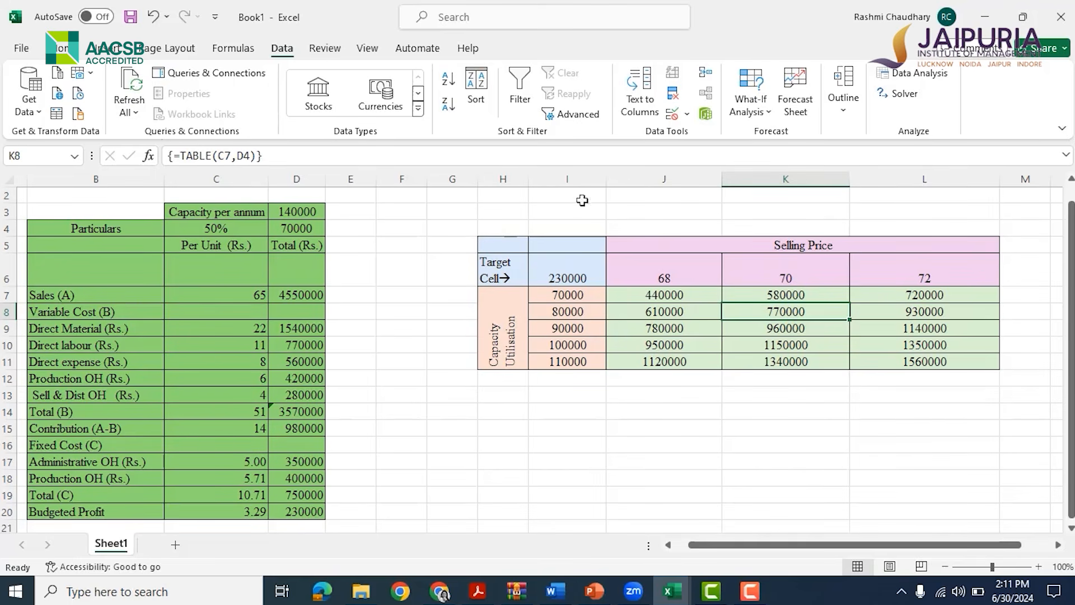
click(750, 103)
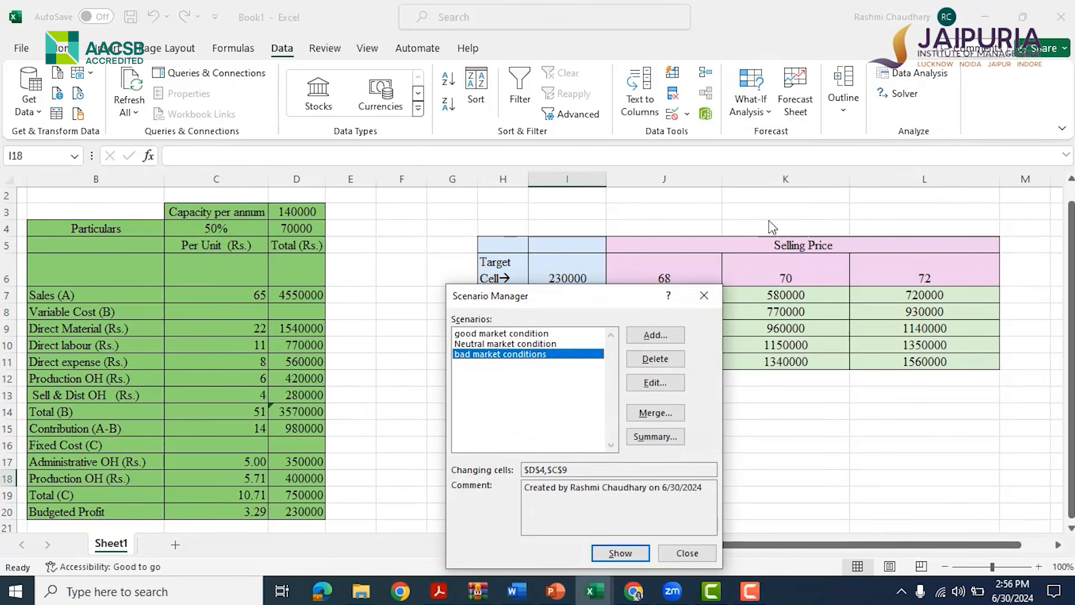
click(659, 360)
click(662, 359)
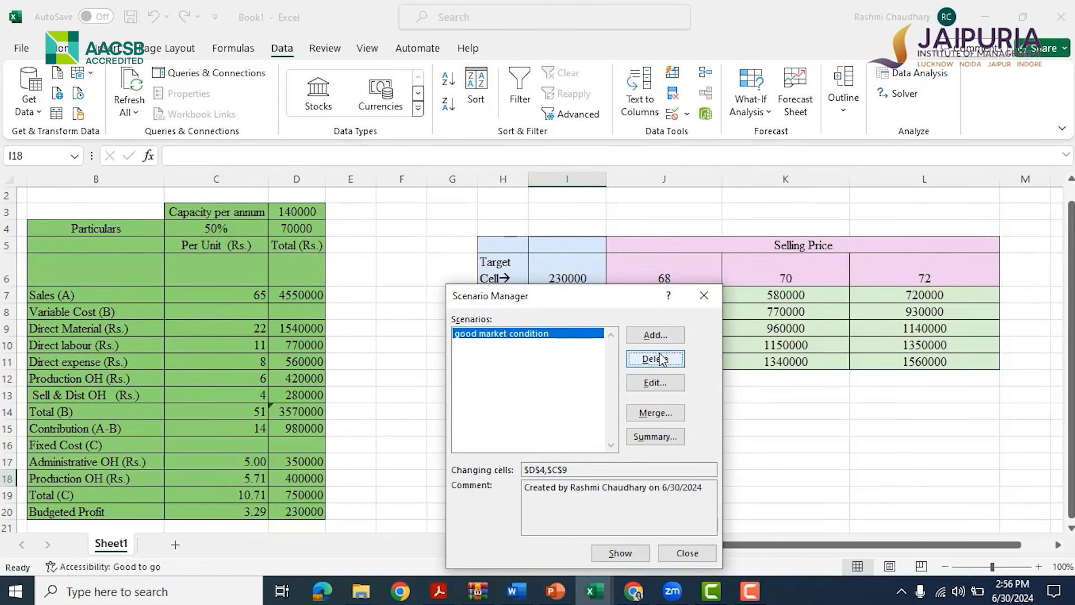
Delete the remaining good market condition scenario from the Scenario Manager
click(666, 359)
drag(552, 300, 521, 250)
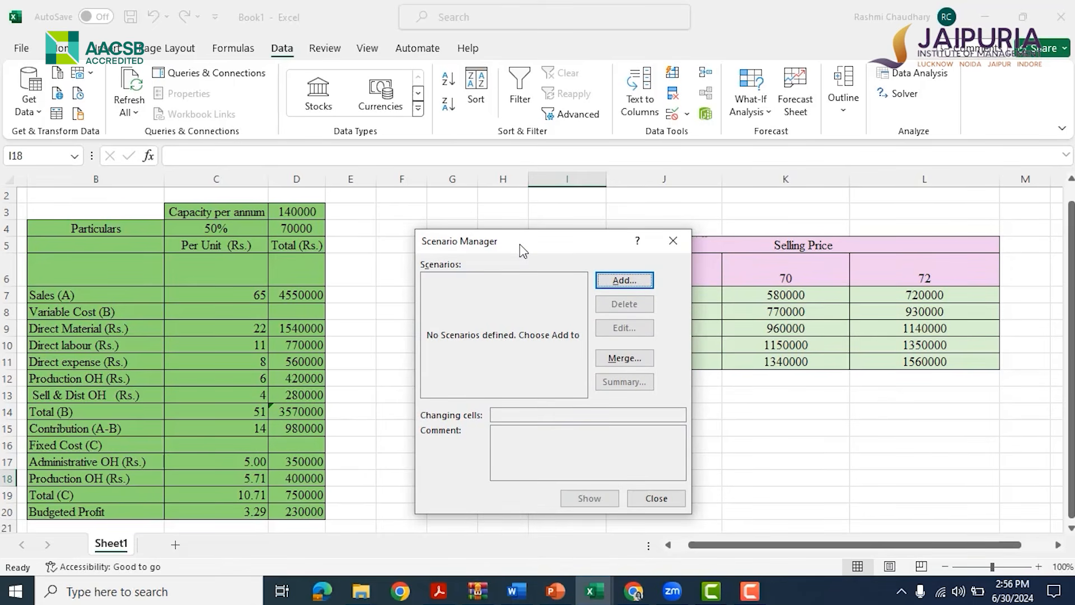
Add a scenario named "good market conditions" with changing cells D4 and C9
click(623, 280)
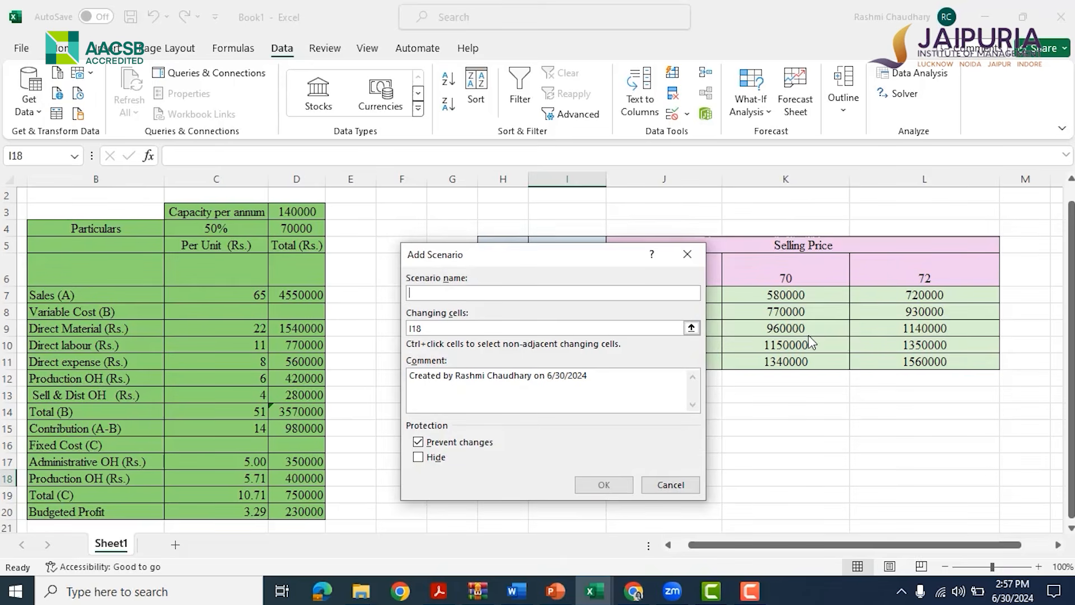
text(good)
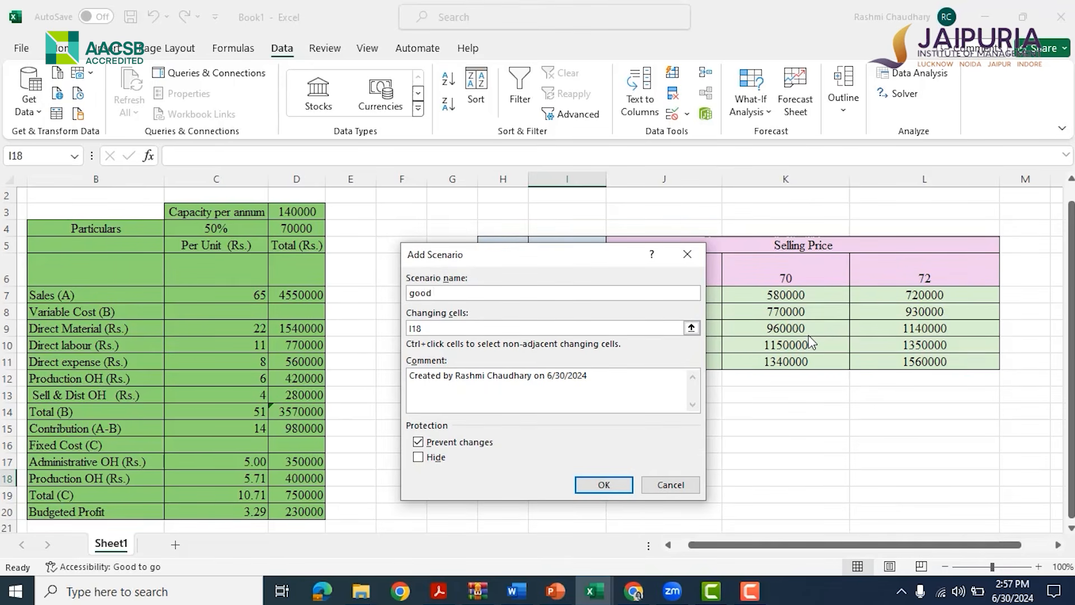
text(market conditions)
click(423, 327)
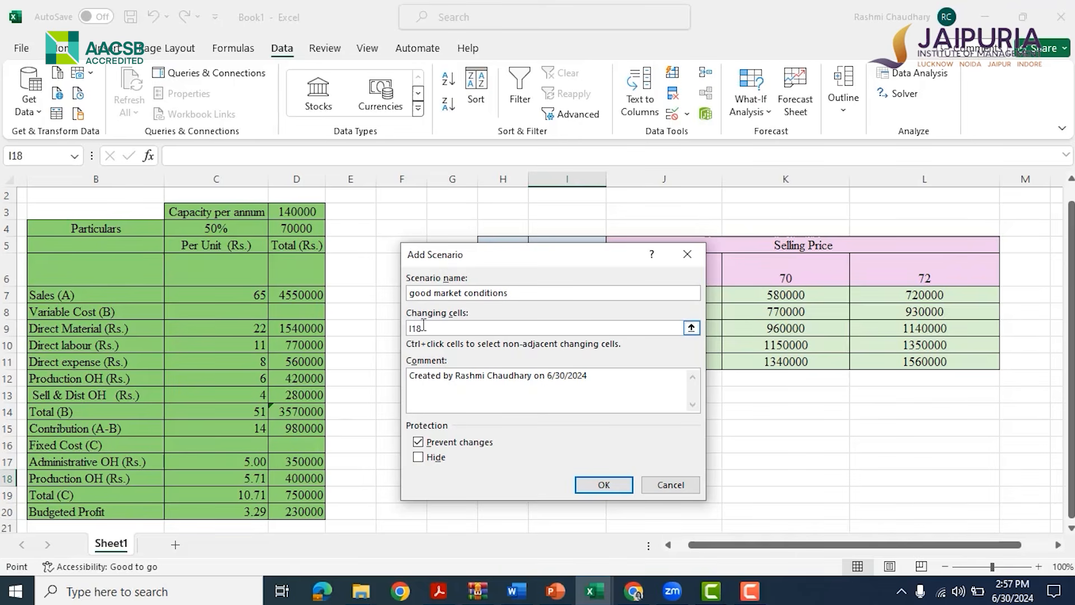
key(BackSpace)
key(BackSpace)
key(BackSpace)
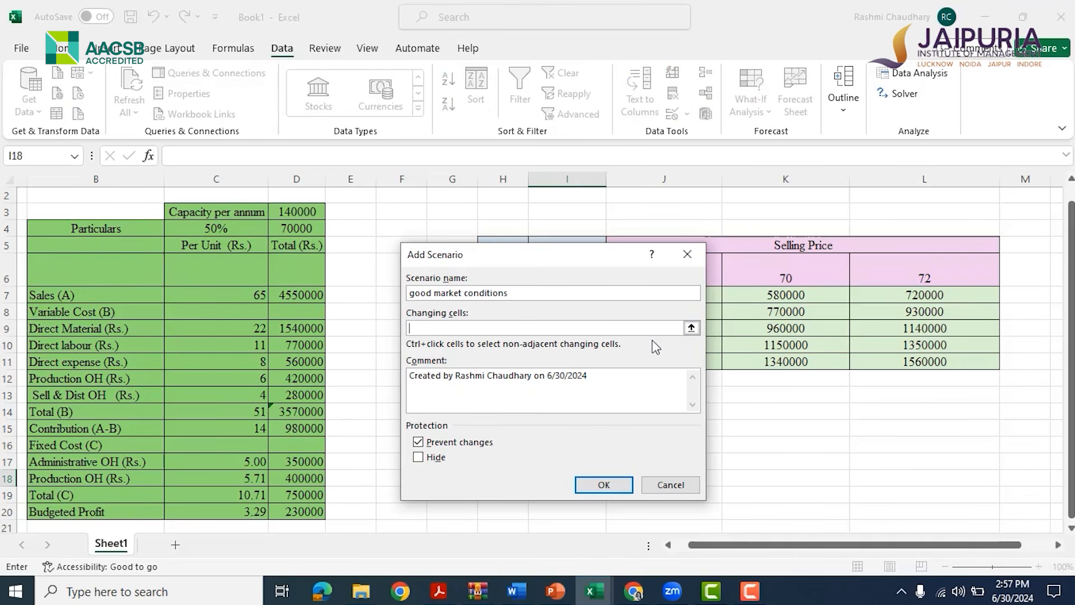
click(302, 229)
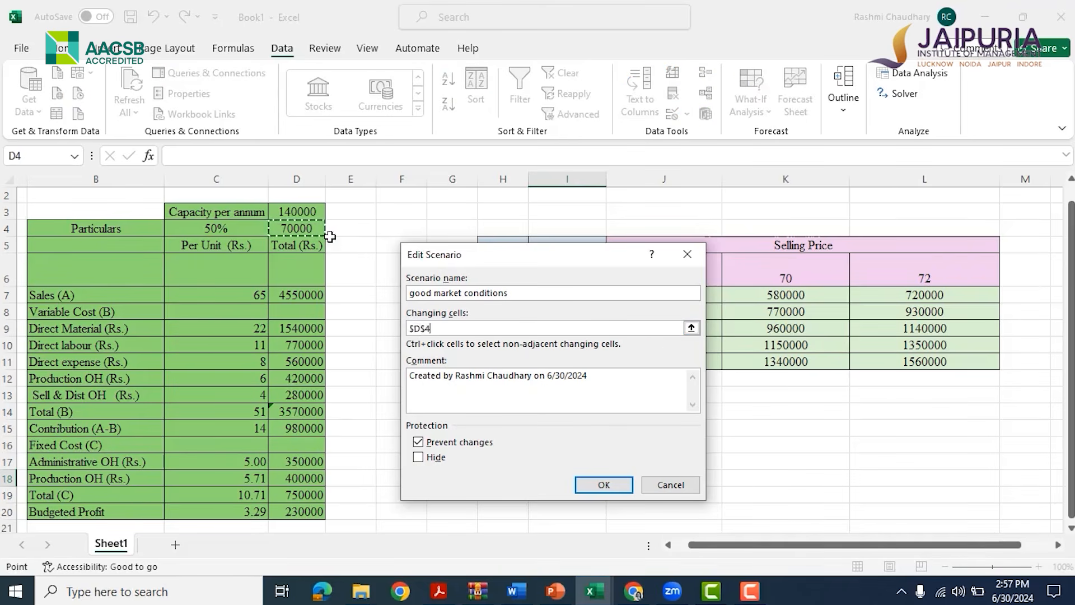
text(,)
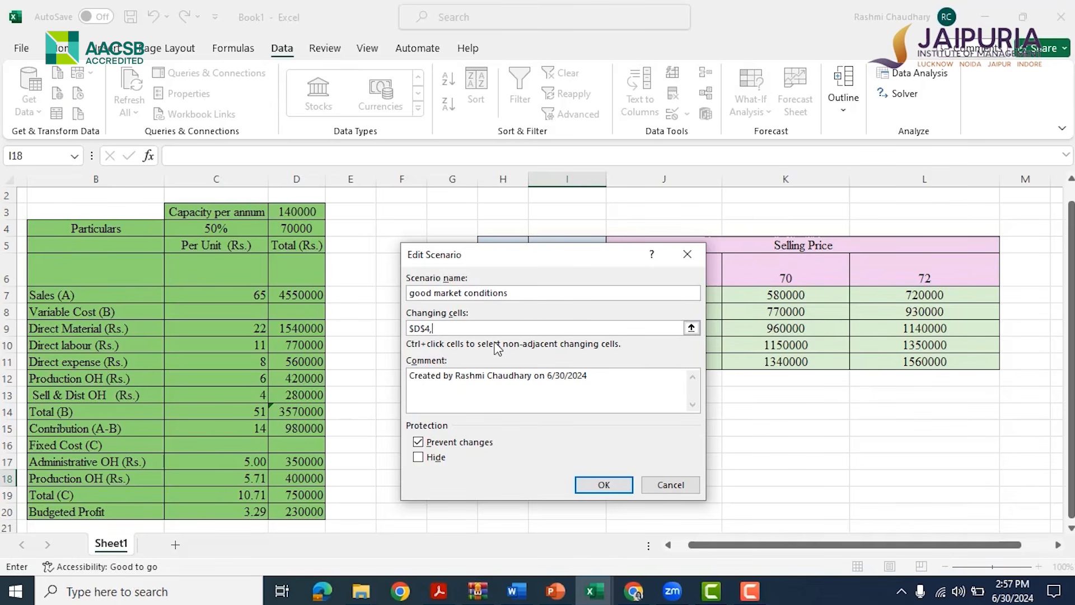
click(227, 327)
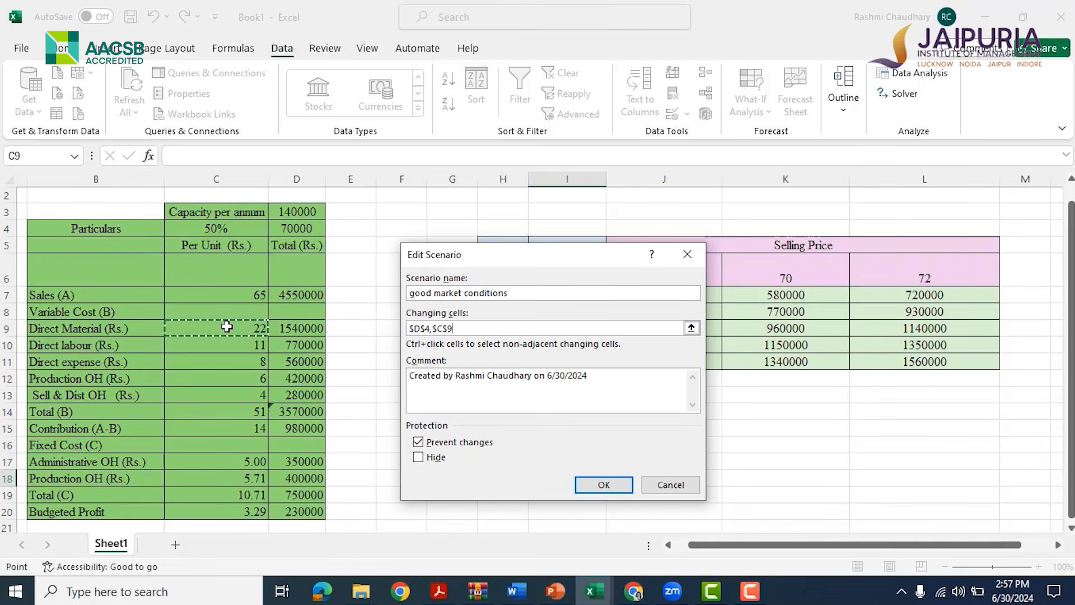
click(603, 485)
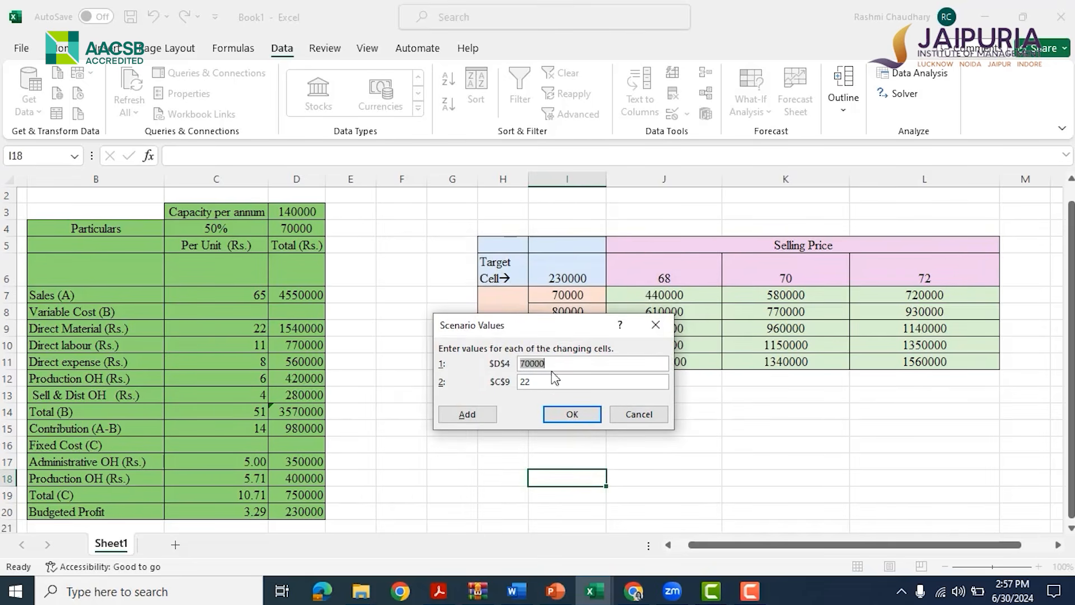
Enter scenario values of 110000 for D4 and 24 for C9, then add another scenario
key(BackSpace)
text(110000)
click(549, 386)
key(BackSpace)
text(4)
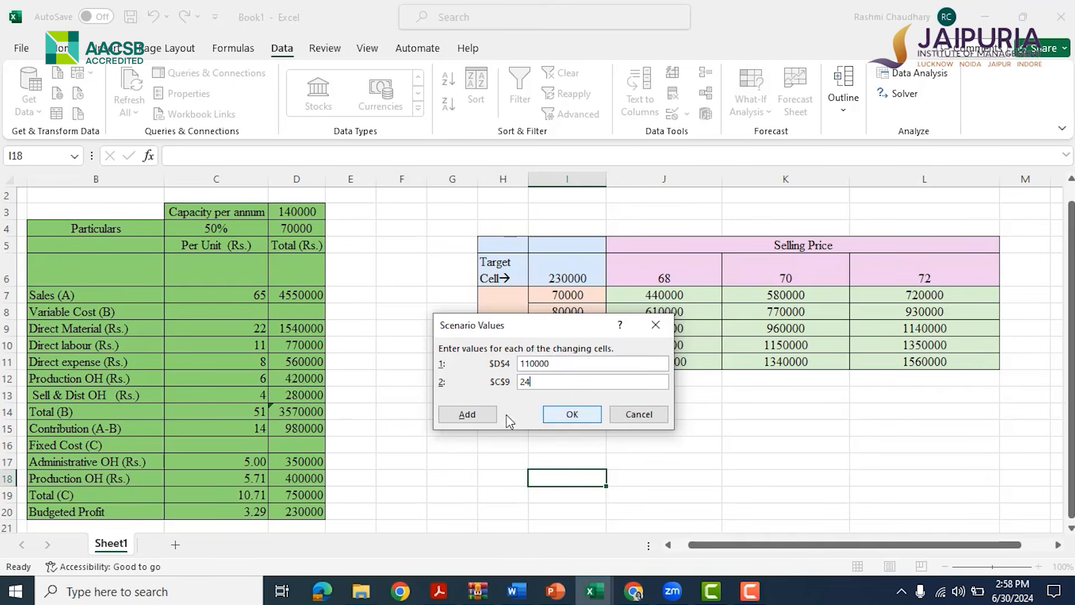
click(467, 414)
Create the "neutral market conditions" scenario on D4 and C9 with values 80000 and 24
text(neut)
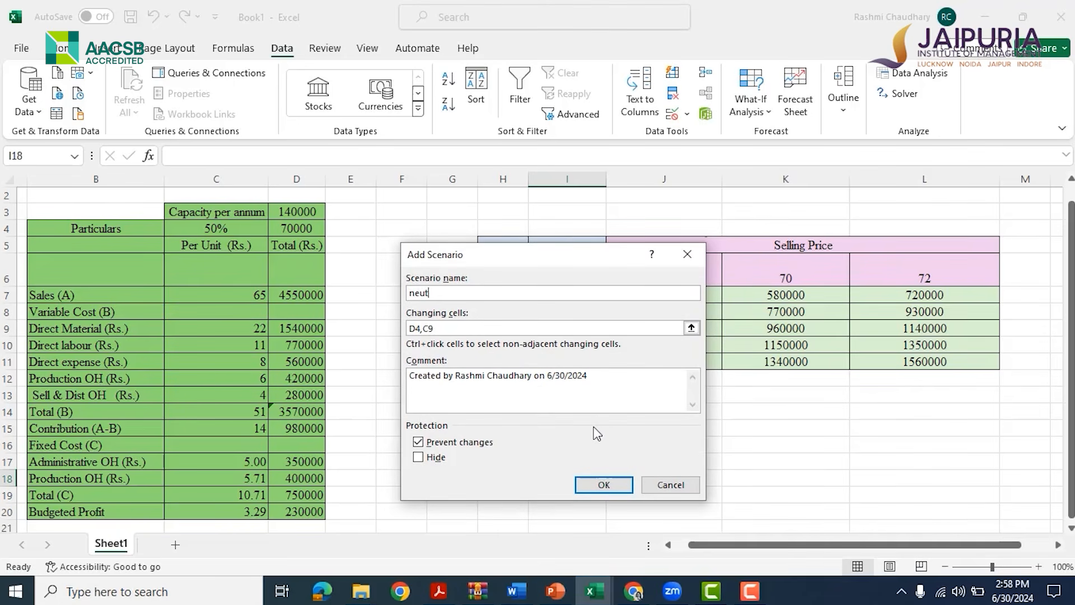
text(ral ma)
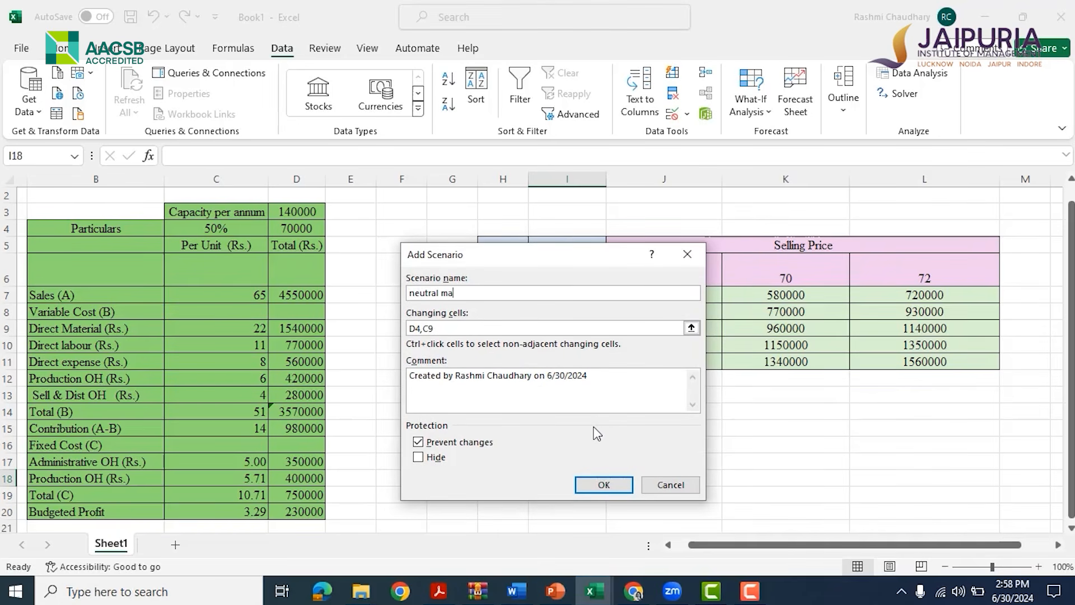
text(rket conditions)
click(471, 330)
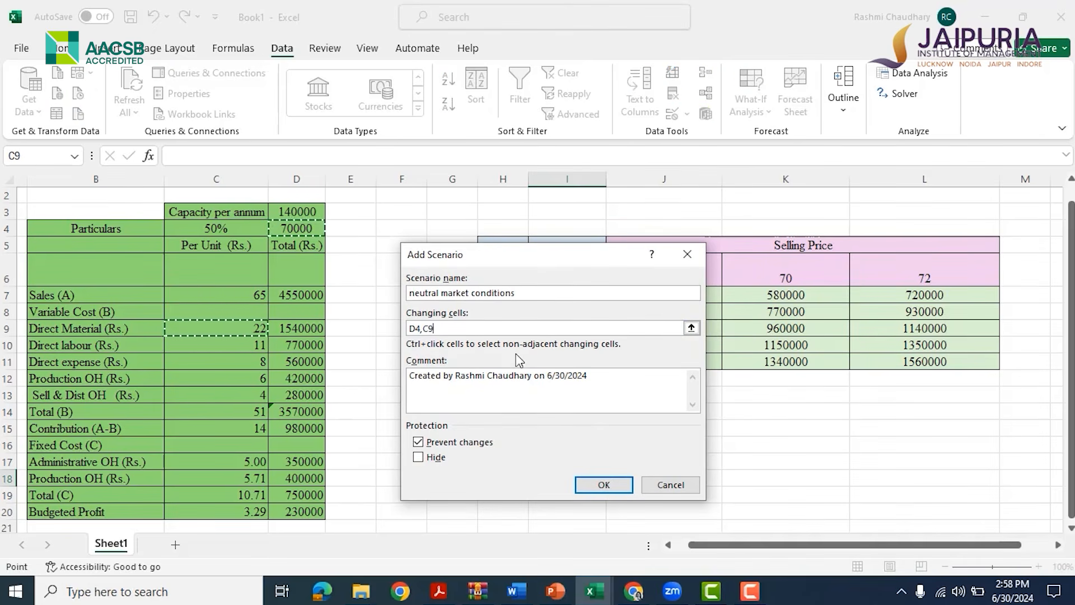
click(603, 484)
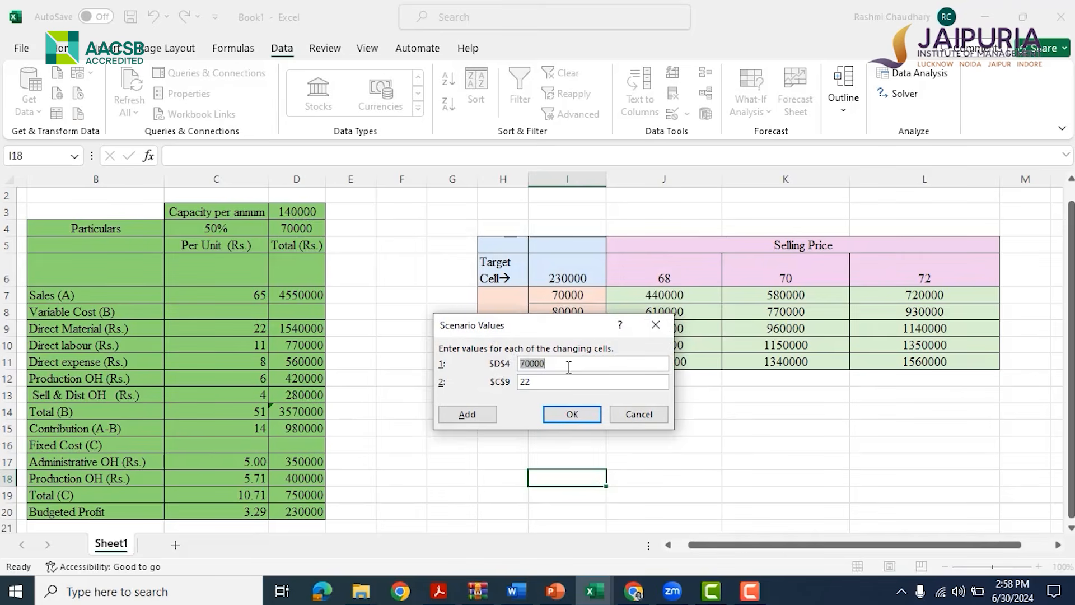
key(BackSpace)
text(80000)
click(535, 382)
key(BackSpace)
text(4)
click(576, 415)
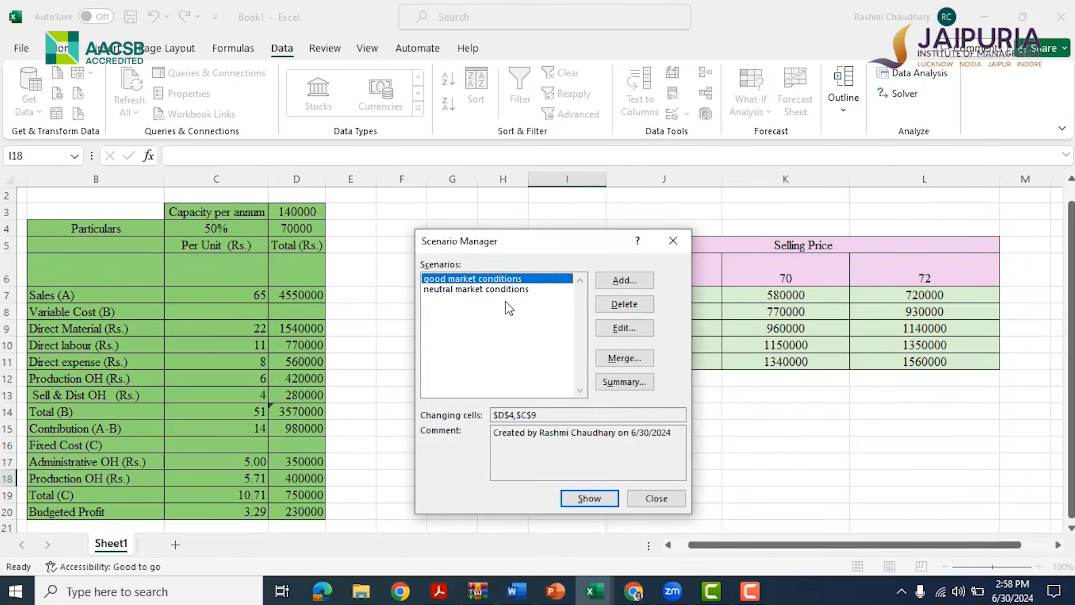
Add a "bad market conditions" scenario on D4 and C9 with values 50000 and 24
click(637, 281)
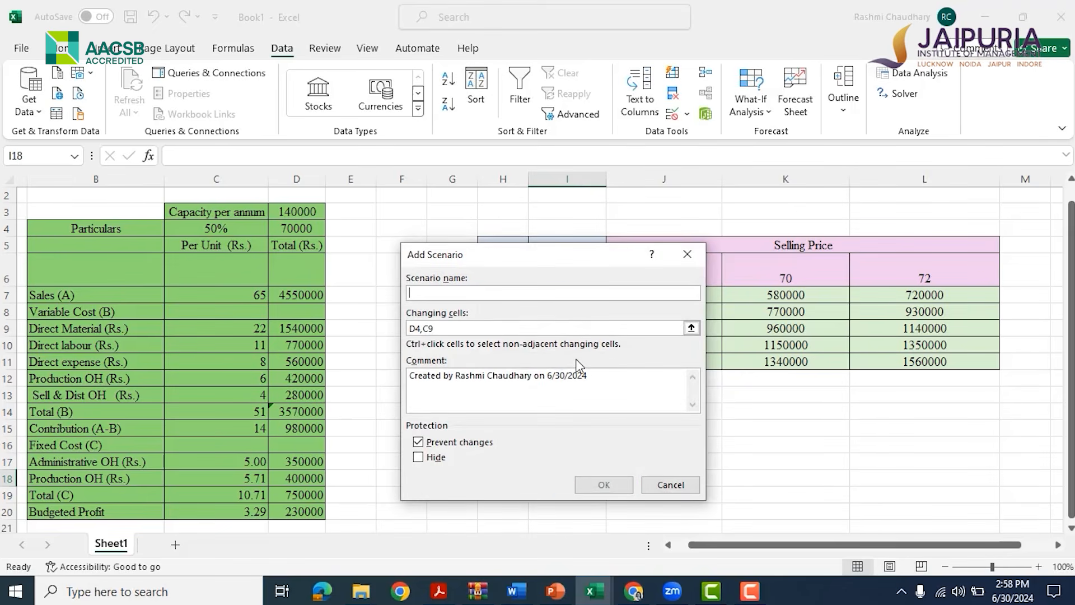
text(bad )
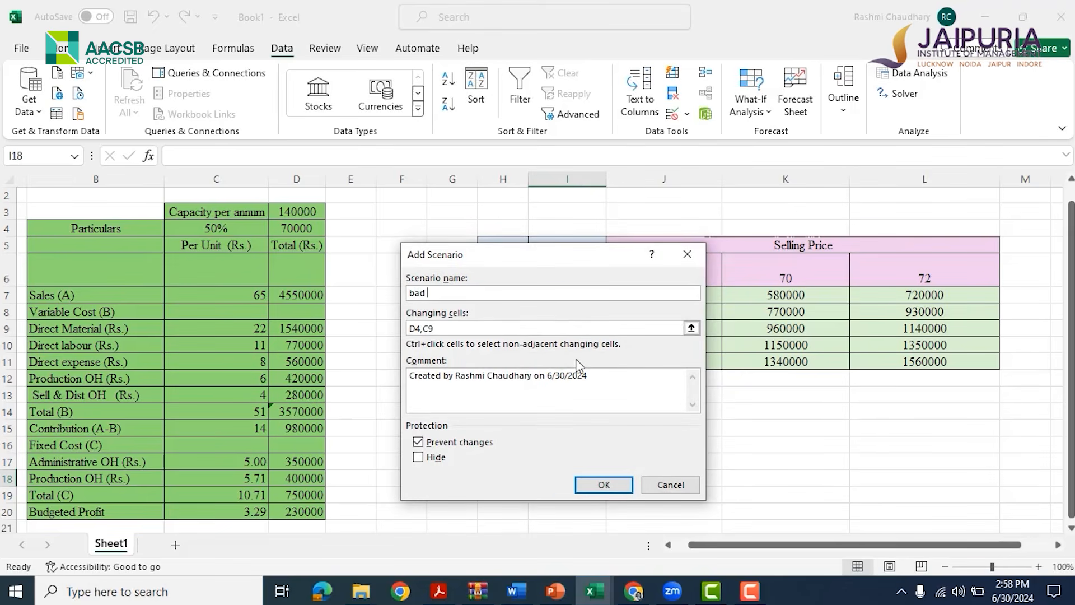
text(market conditions)
click(471, 330)
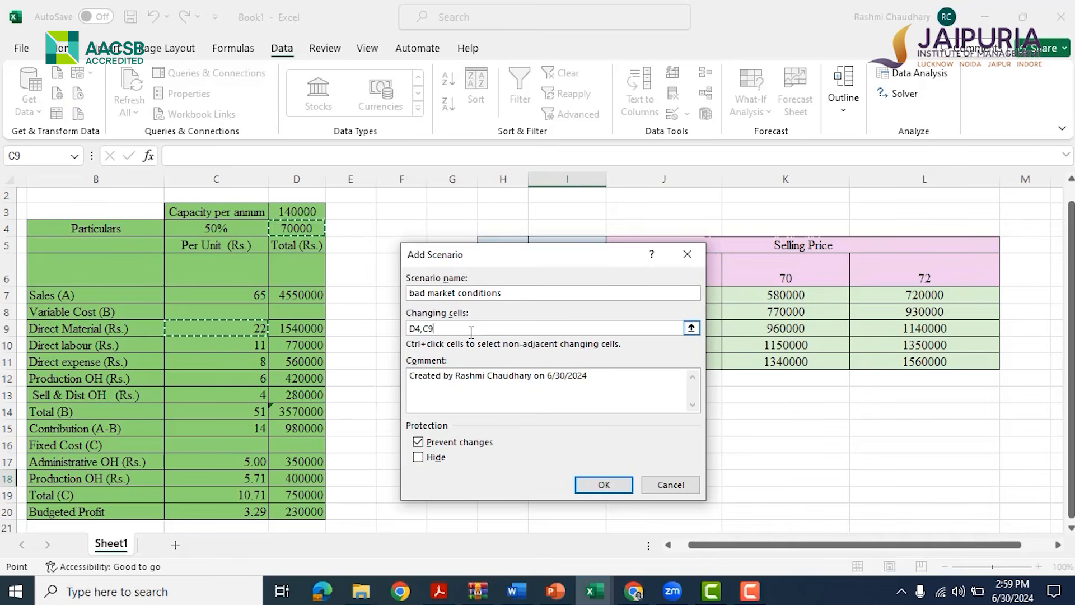
click(603, 485)
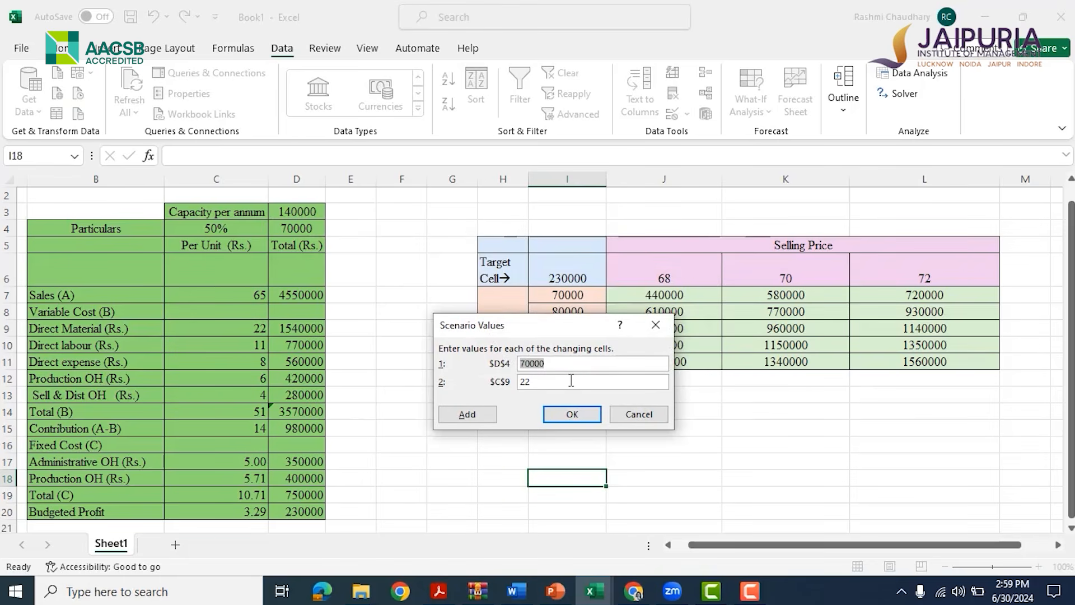
key(BackSpace)
text(50000)
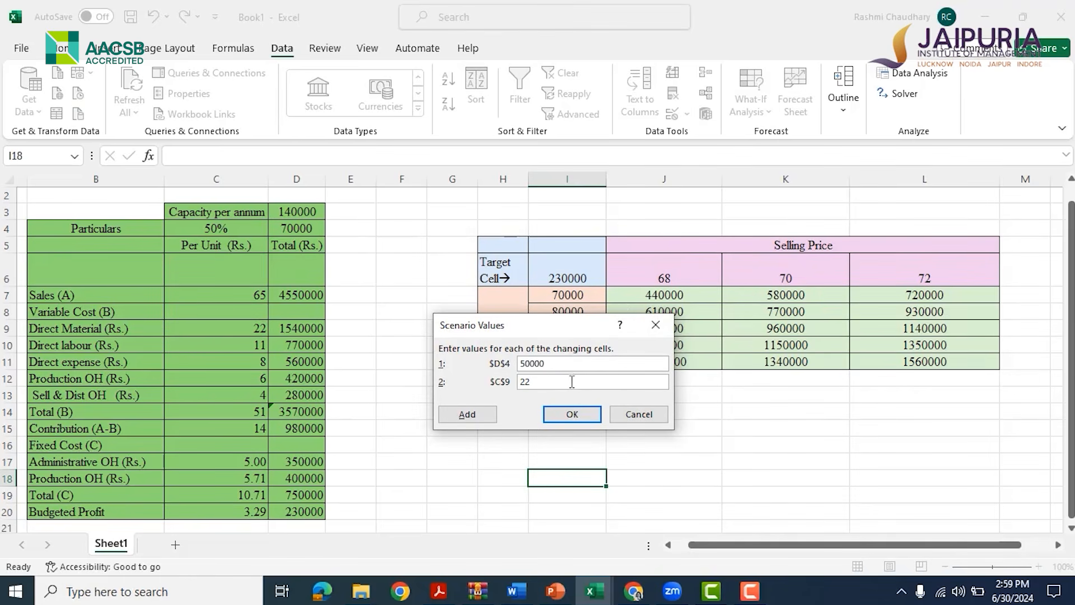
key(BackSpace)
text(4)
click(572, 413)
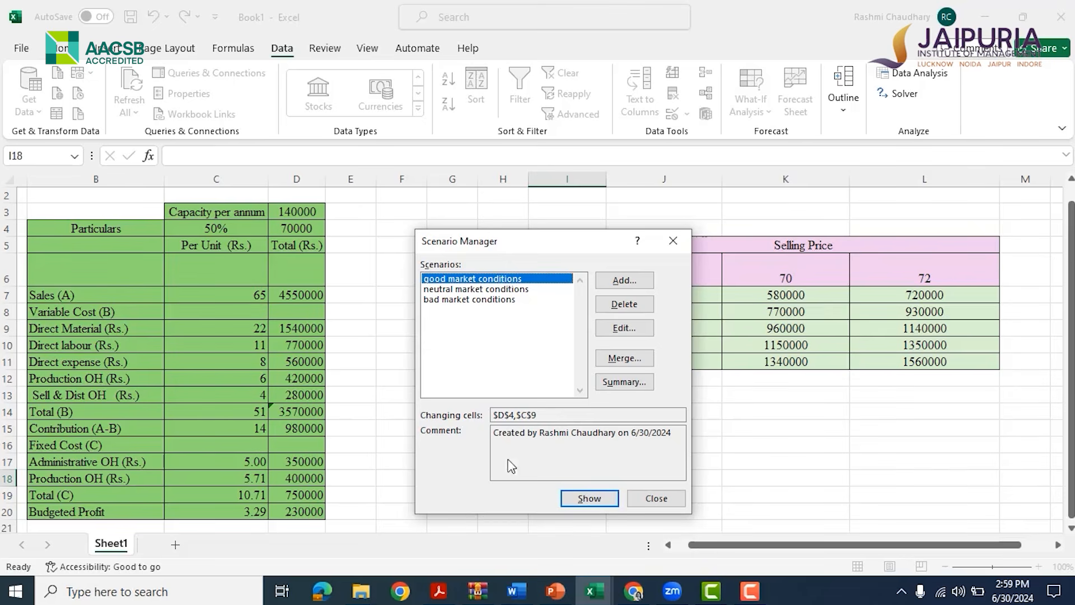
Show the good, neutral and bad market conditions scenarios in turn on the profit statement
click(585, 499)
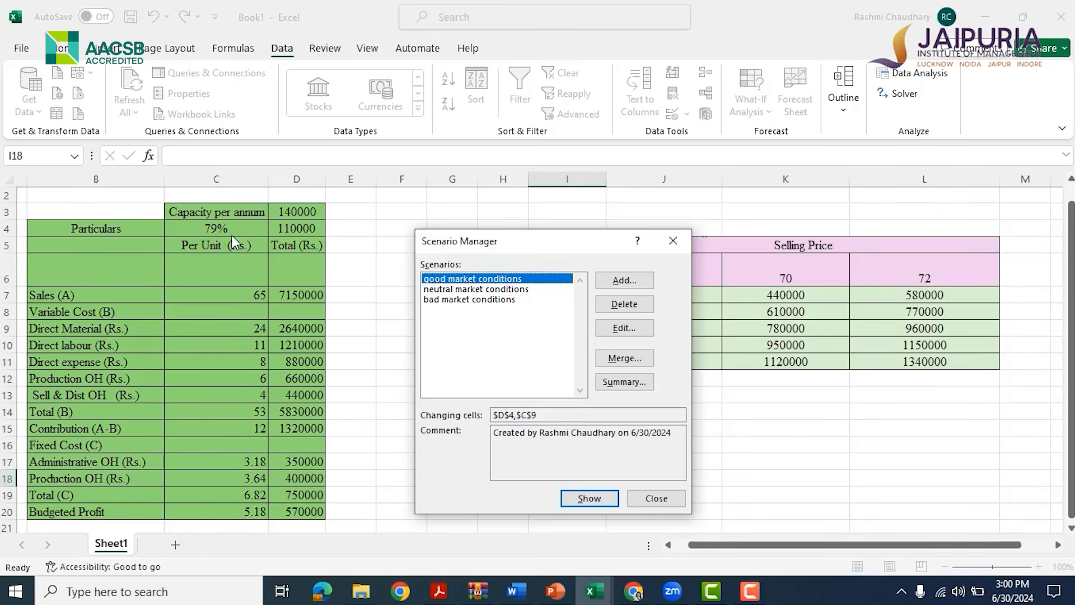
click(479, 290)
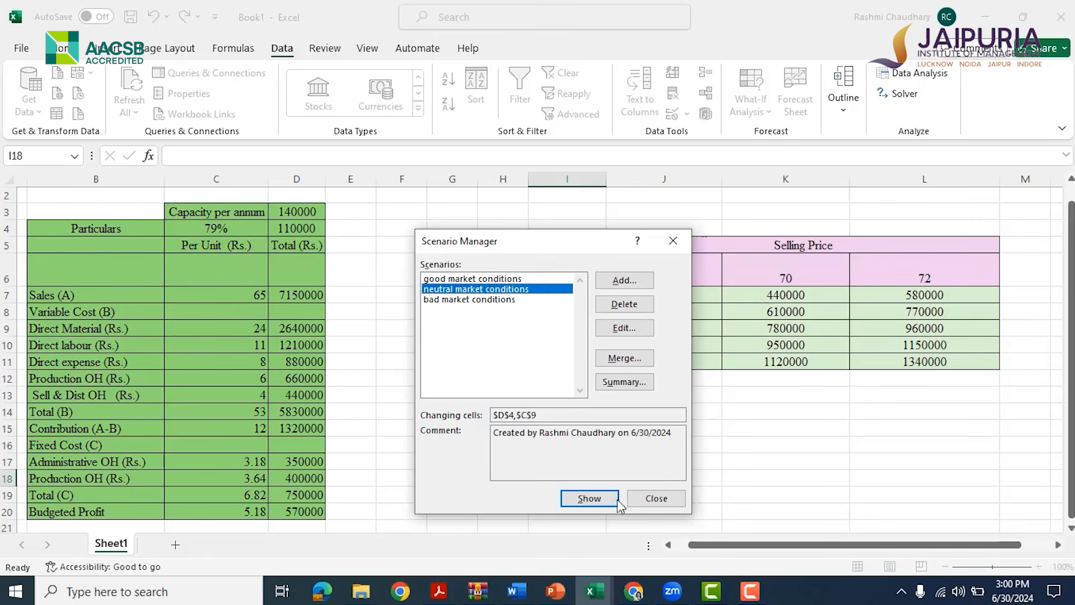
click(591, 499)
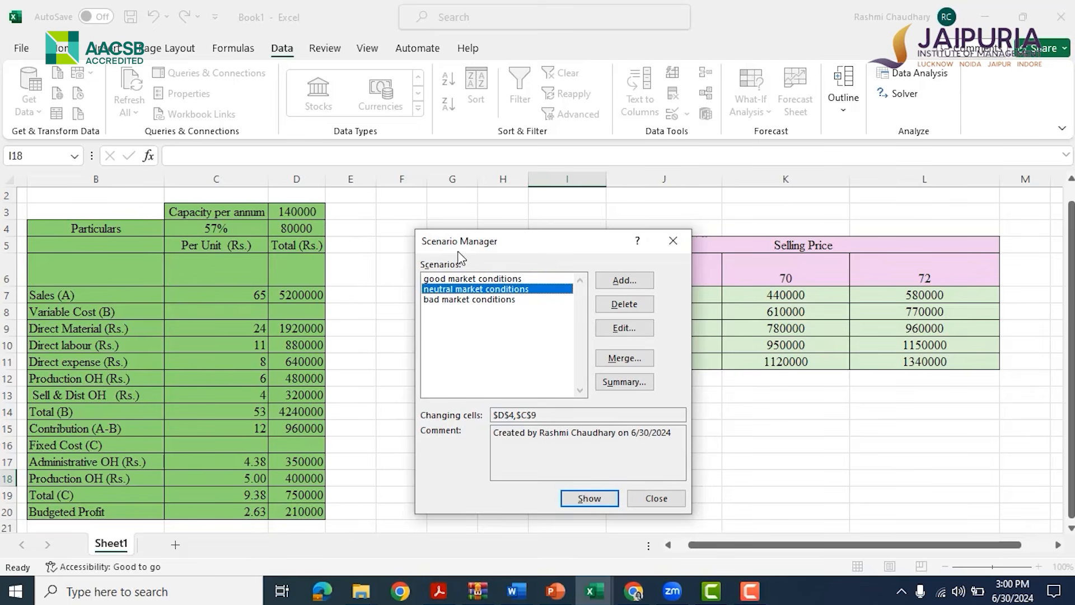
click(472, 300)
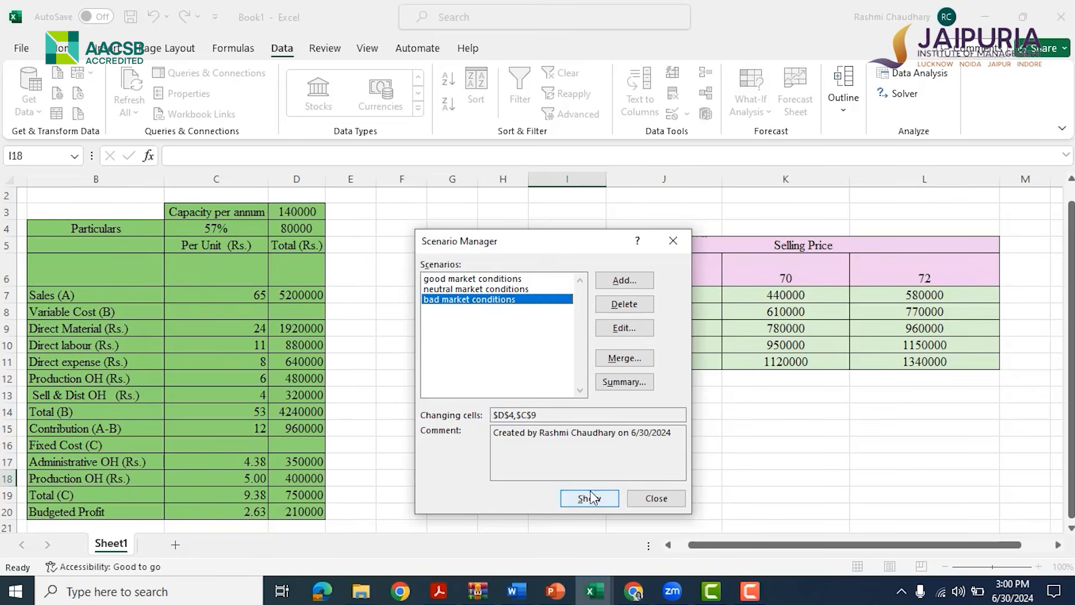
click(587, 499)
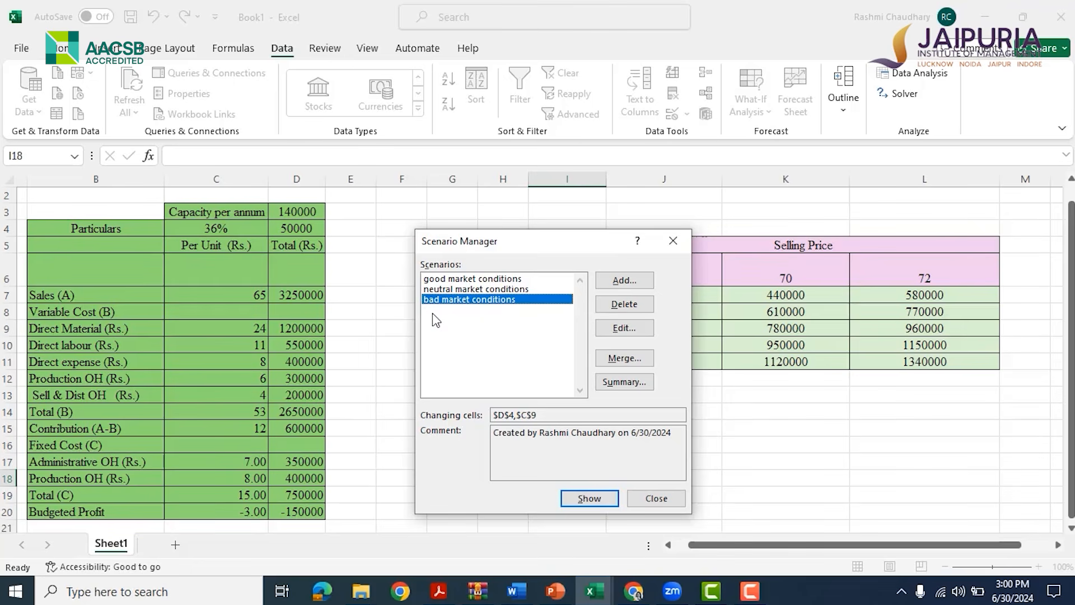
Create a Scenario summary report with result cells C4, D4, D7, D14, D19 and D20
click(614, 382)
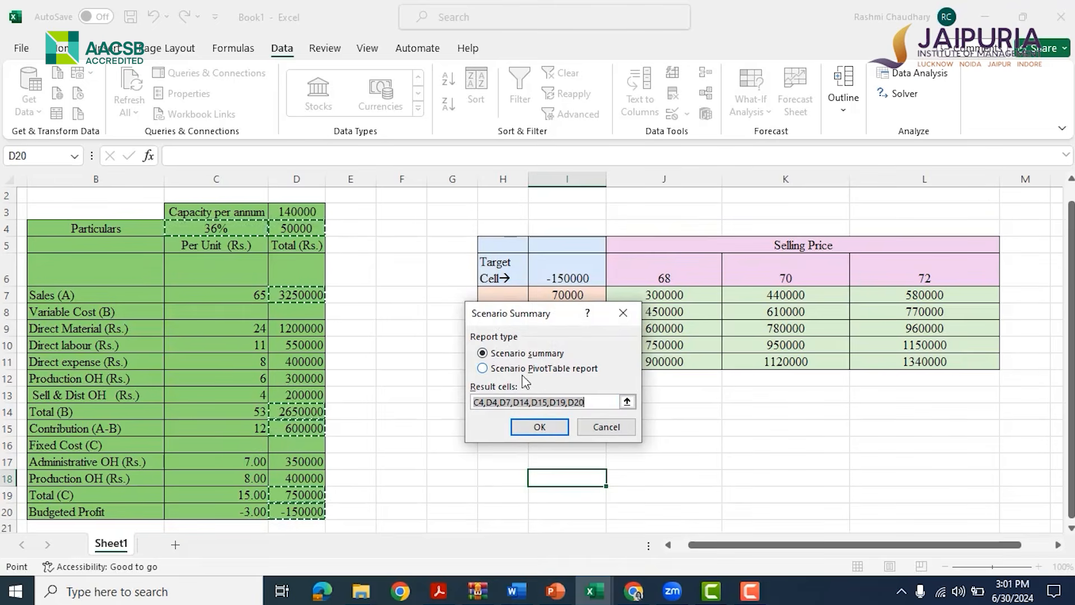
click(482, 369)
click(483, 353)
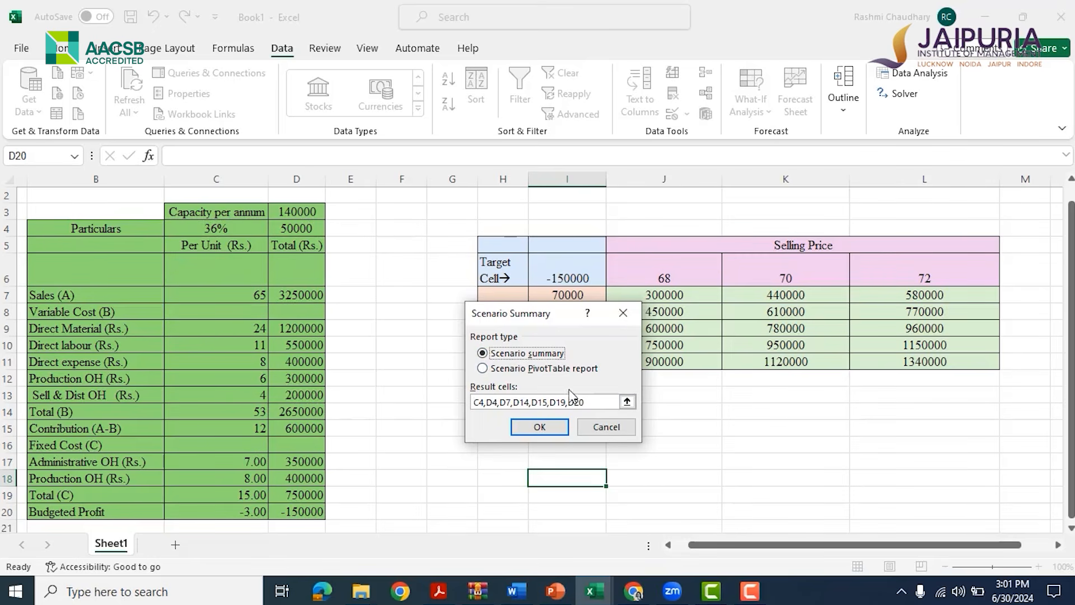
click(597, 403)
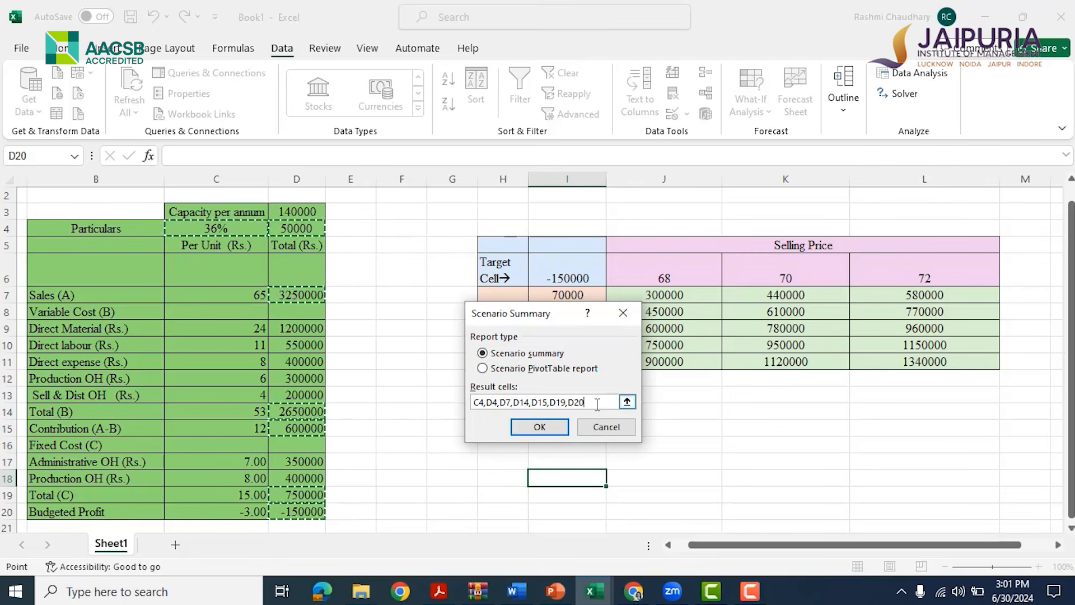
key(BackSpace)
key(BackSpace)
key(BackSpace)
key(BackSpace)
key(BackSpace)
key(BackSpace)
key(BackSpace)
key(BackSpace)
key(BackSpace)
key(BackSpace)
key(BackSpace)
key(BackSpace)
key(BackSpace)
key(BackSpace)
key(BackSpace)
key(BackSpace)
key(BackSpace)
key(BackSpace)
key(BackSpace)
key(BackSpace)
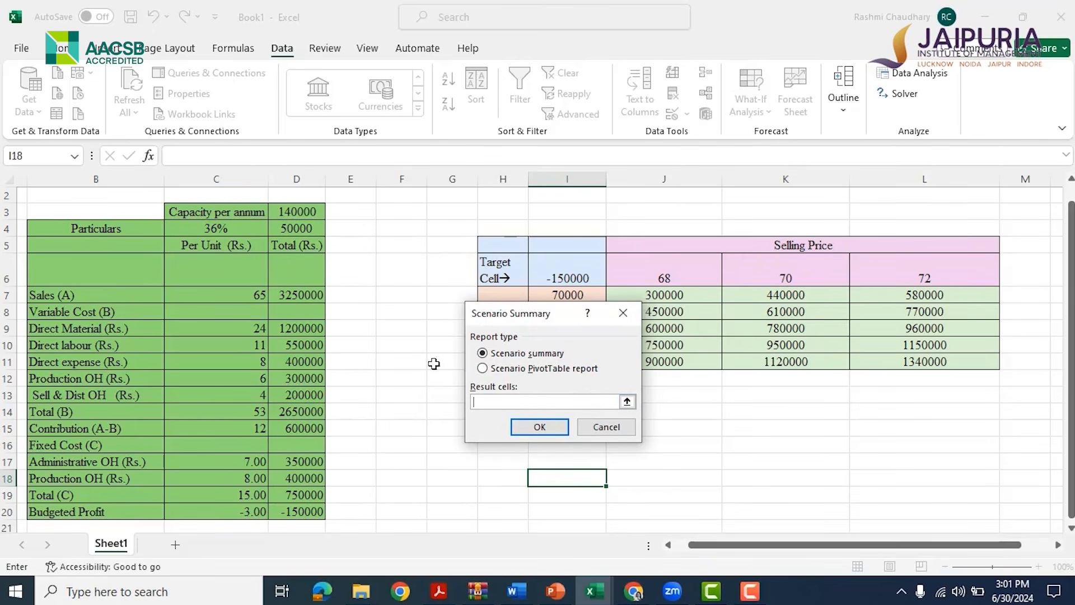
click(200, 225)
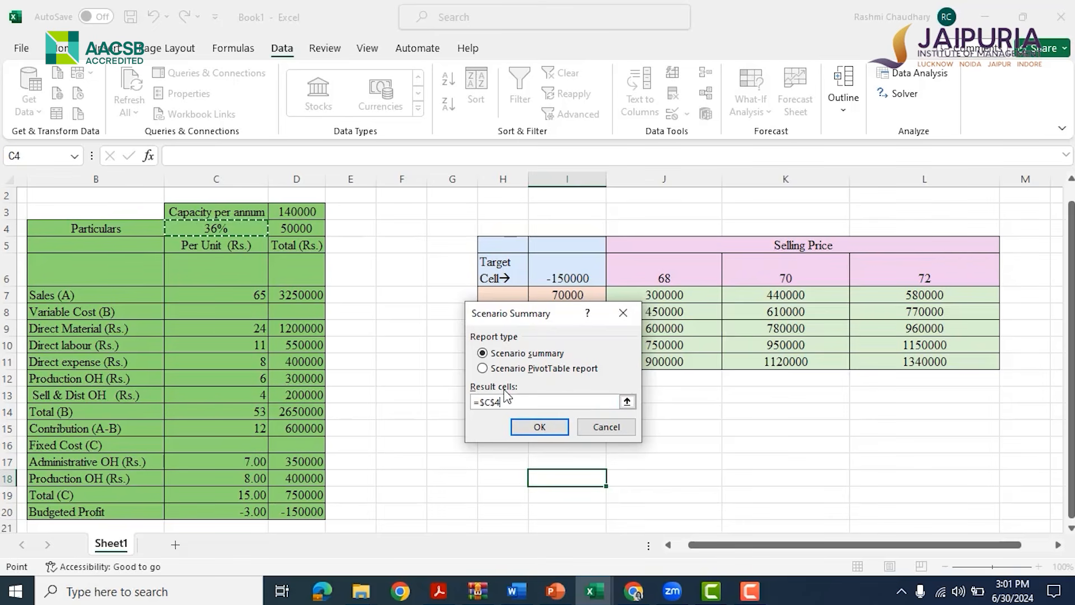
text(,)
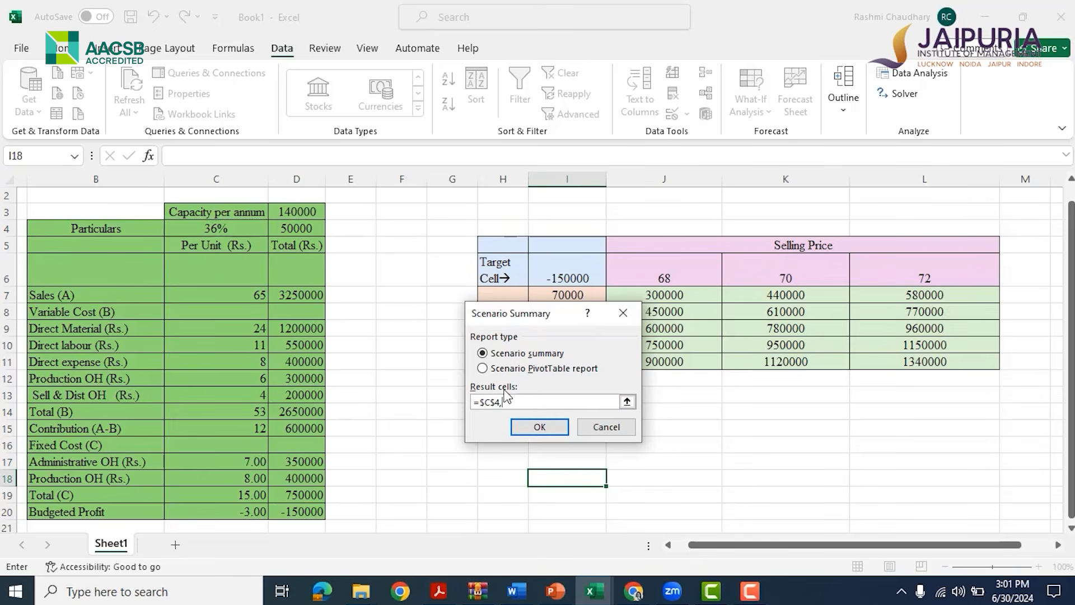
click(302, 229)
text(,)
click(296, 288)
text(,$D$4,$D$7,$D$14)
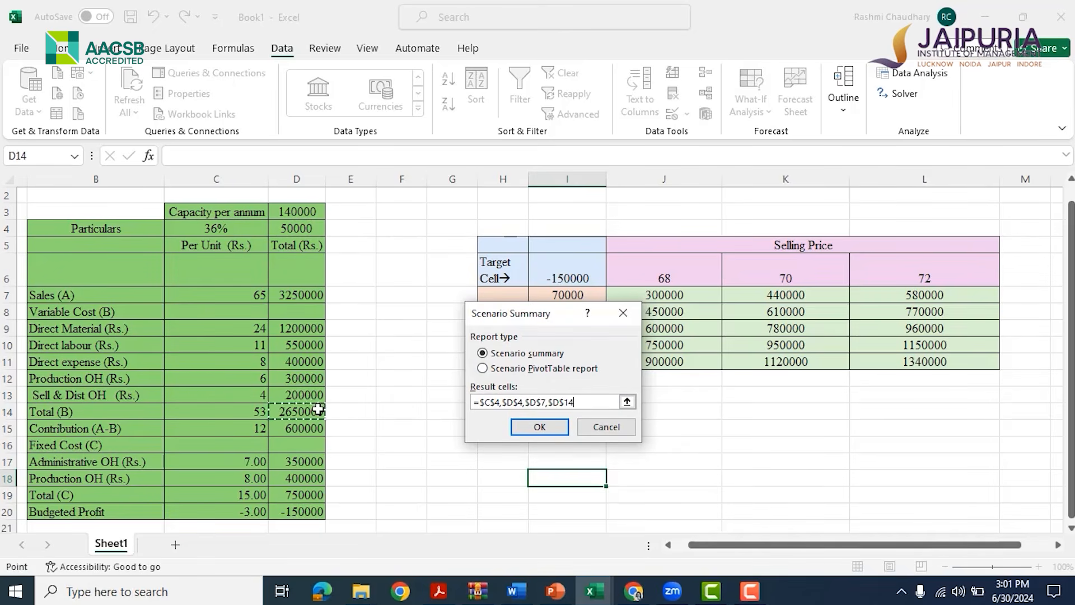
text(,)
click(310, 496)
text(,)
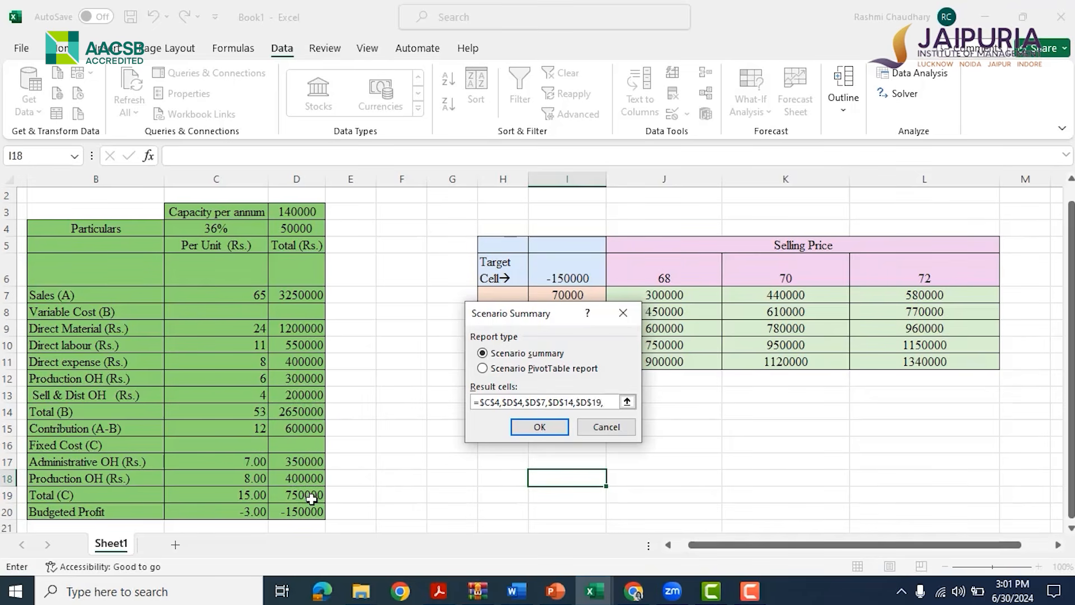
click(309, 507)
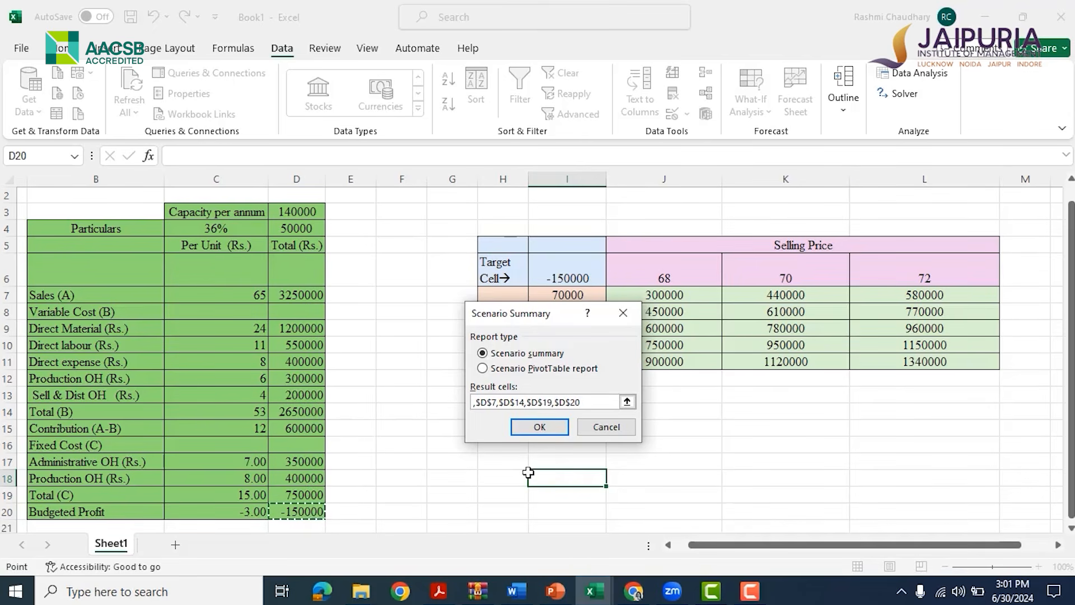
click(540, 427)
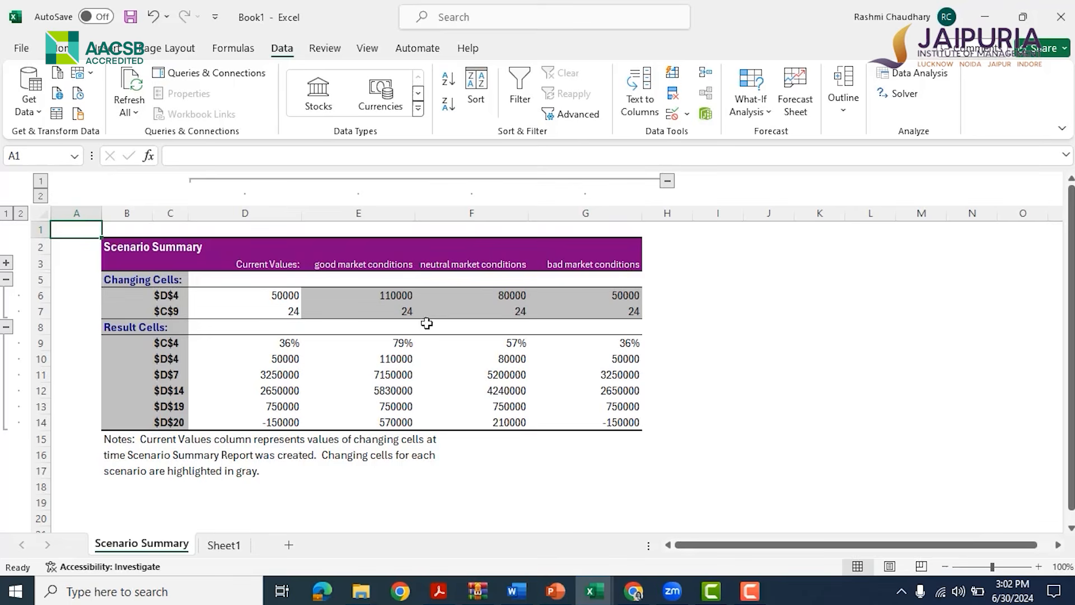
Examine the changing and result cell values for each scenario in the summary report, then return to the profit statement sheet
click(371, 294)
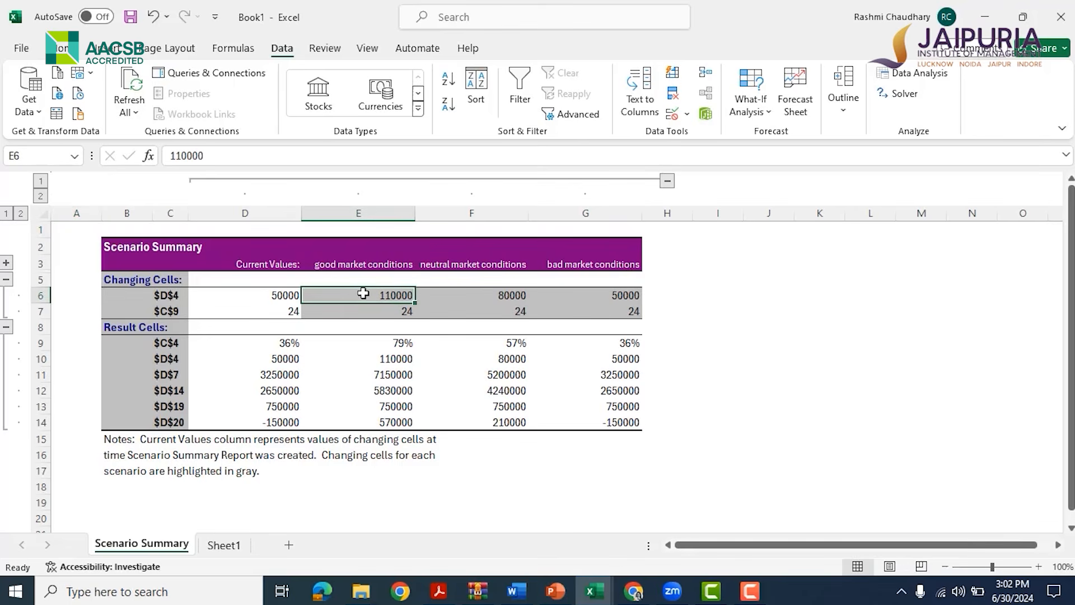
click(371, 314)
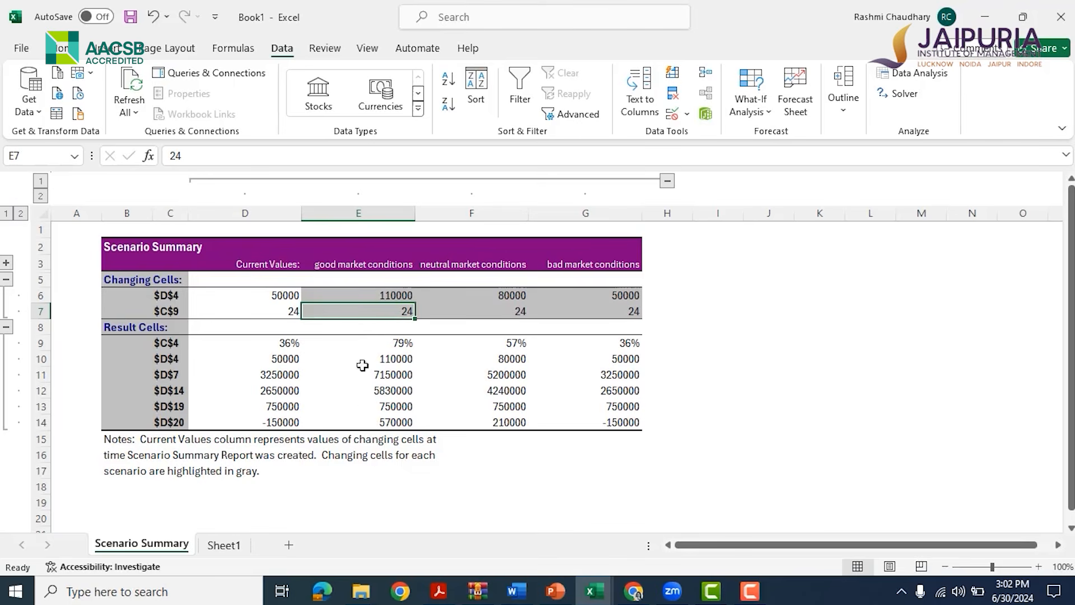
click(518, 423)
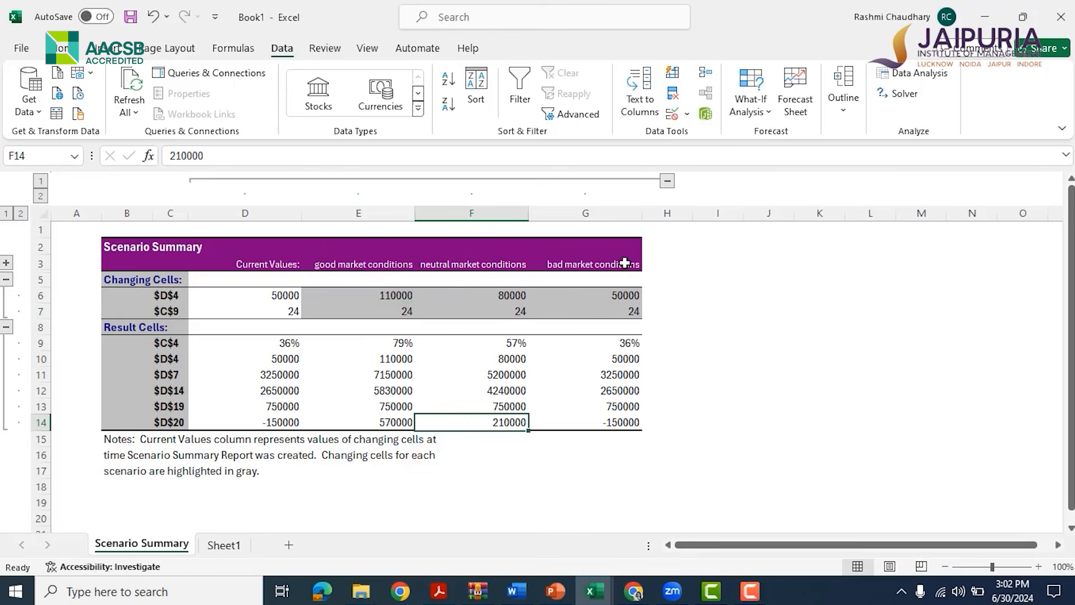
click(636, 293)
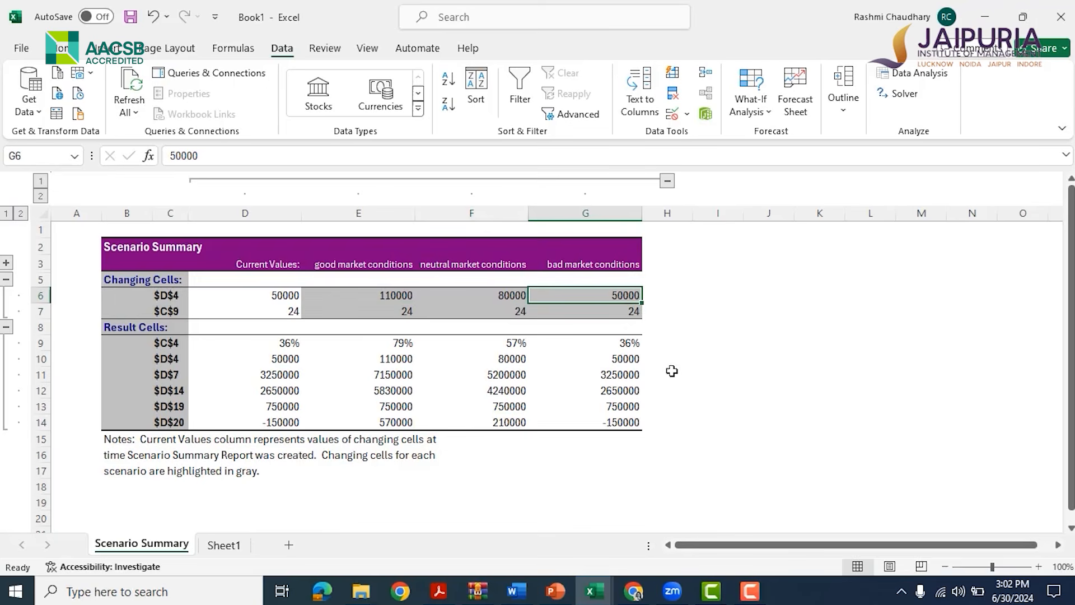
click(620, 418)
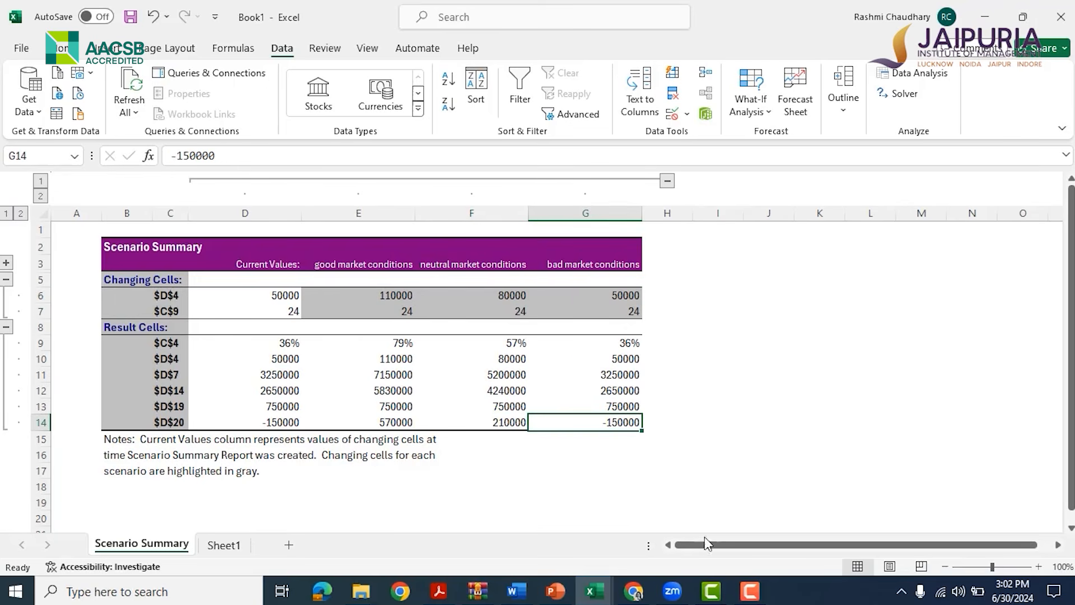
click(212, 546)
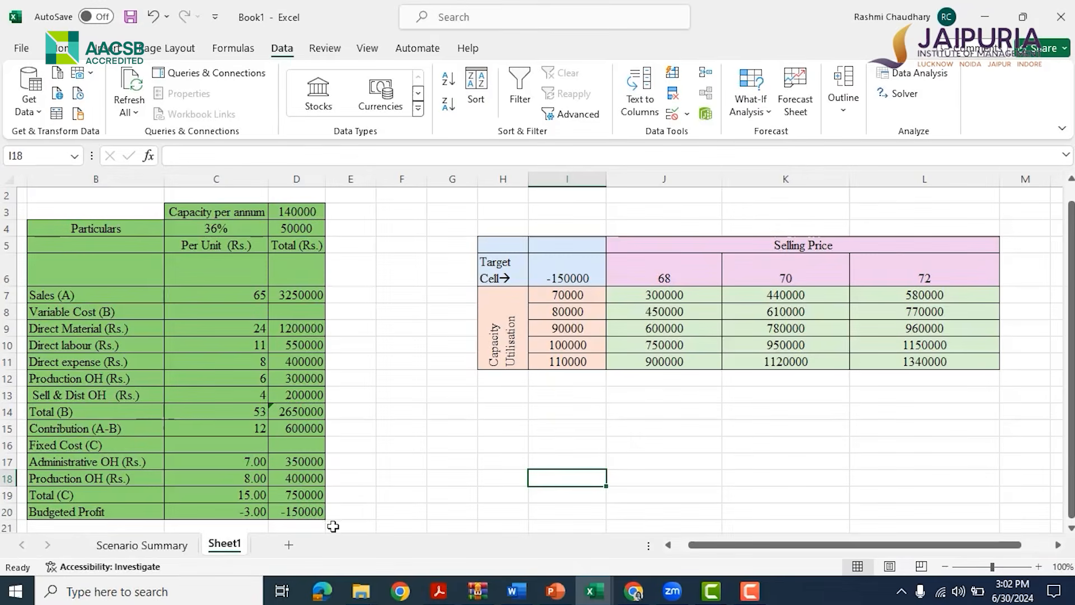